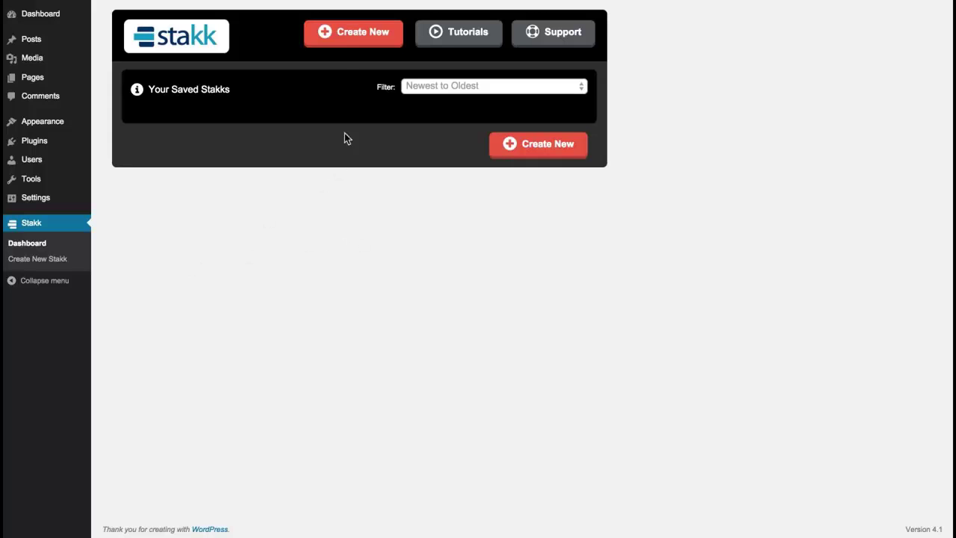
- Create a new Stakk titled 'Stakk Demo'
{"action": "left_click", "coordinate": [376, 36]}
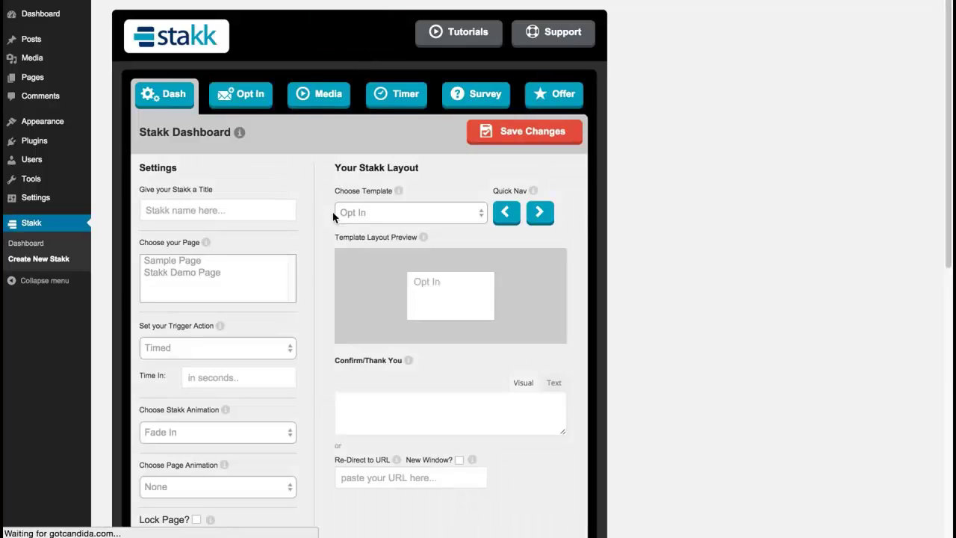
{"action": "mouse_move", "coordinate": [947, 50]}
{"action": "left_mouse_down"}
{"action": "mouse_move", "coordinate": [941, 70]}
{"action": "mouse_move", "coordinate": [824, 85]}
{"action": "left_mouse_up"}
{"action": "left_click", "coordinate": [246, 158]}
{"action": "type", "text": "Stakk Demo"}
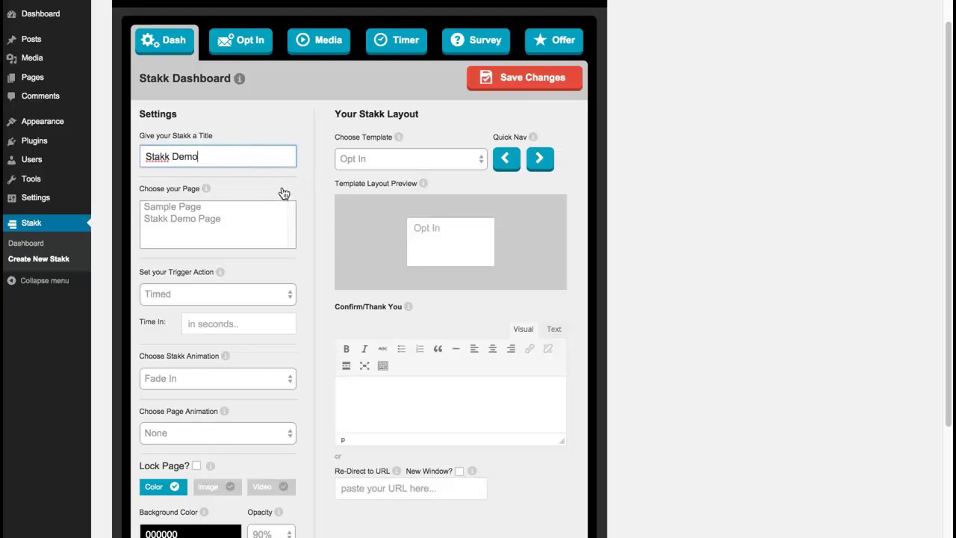
- Assign it to the Stakk Demo Page and keep the Timed trigger action
{"action": "left_click", "coordinate": [248, 203]}
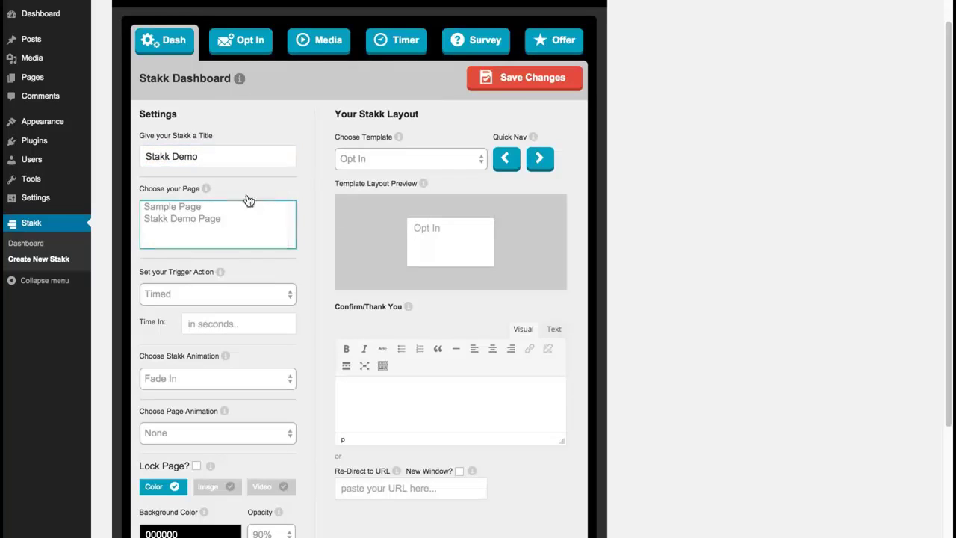
{"action": "left_click", "coordinate": [194, 219]}
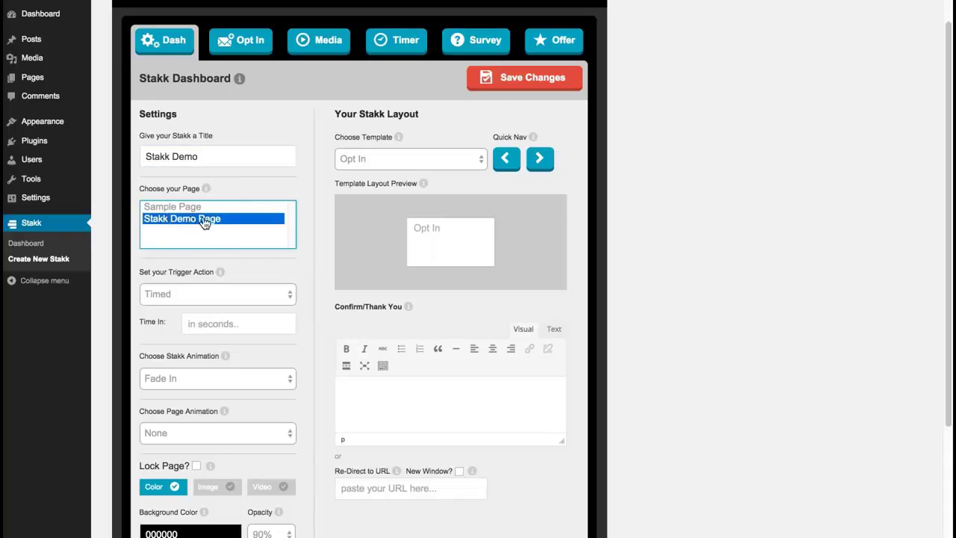
{"action": "scroll", "coordinate": [941, 145], "scroll_direction": "down", "scroll_amount": 3}
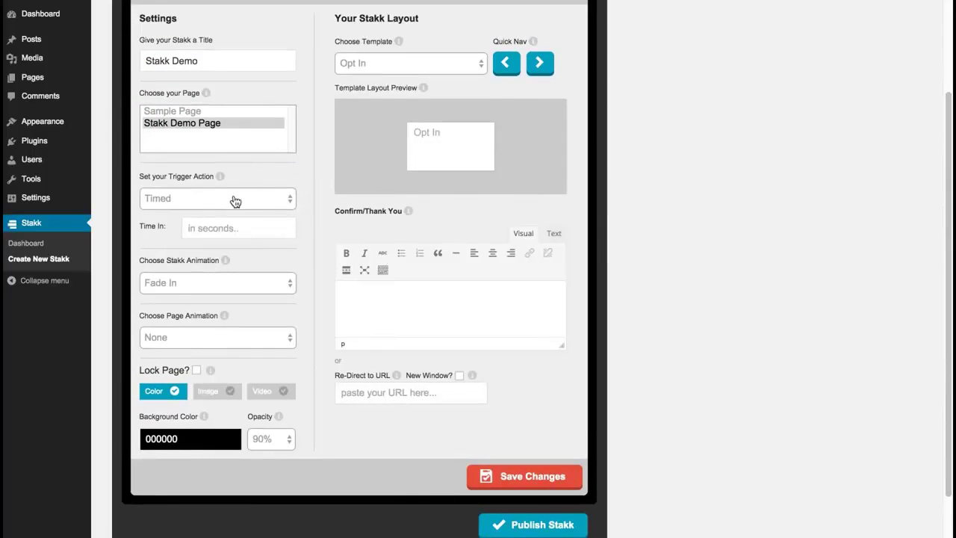
{"action": "left_click", "coordinate": [263, 197]}
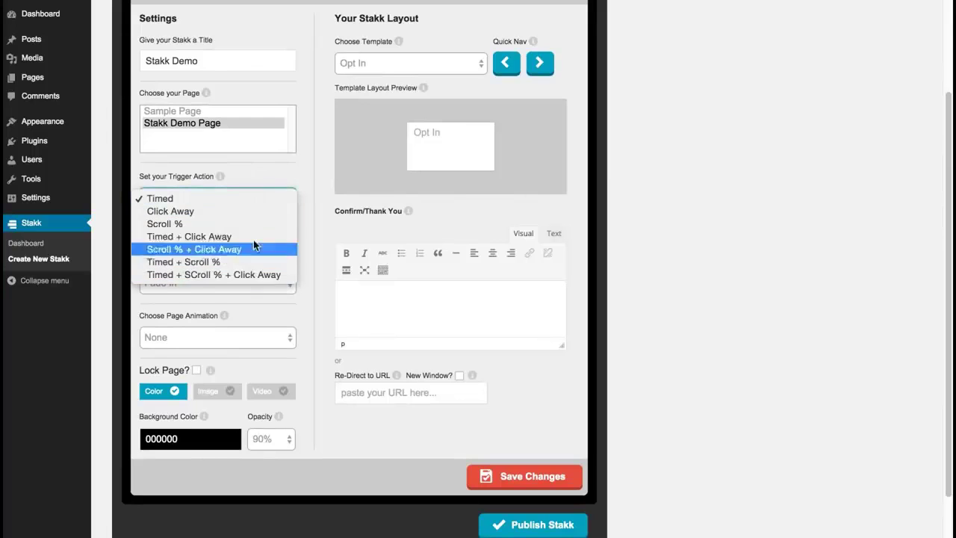
{"action": "left_click", "coordinate": [265, 179]}
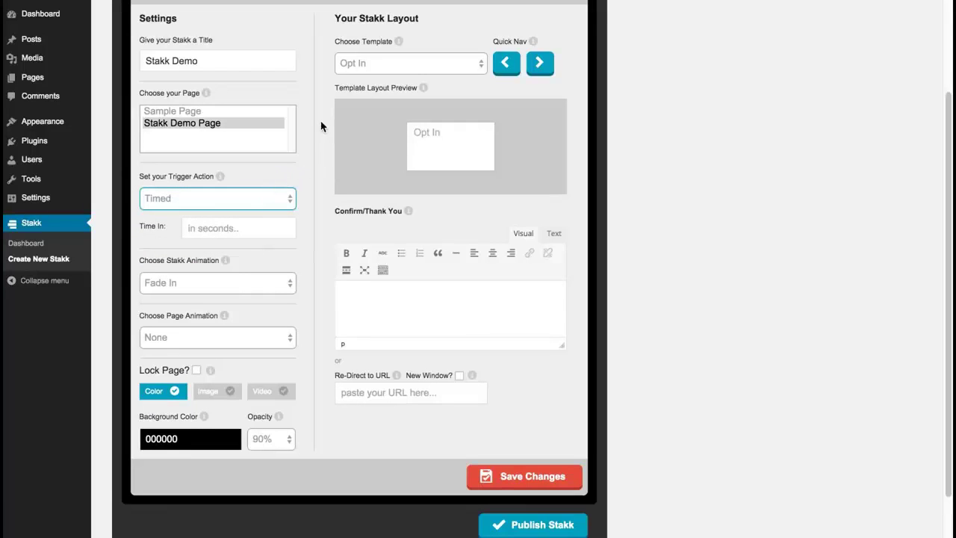
{"action": "mouse_move", "coordinate": [950, 109]}
{"action": "left_mouse_down"}
{"action": "mouse_move", "coordinate": [947, 44]}
{"action": "mouse_move", "coordinate": [946, 100]}
{"action": "mouse_move", "coordinate": [922, 167]}
{"action": "left_mouse_up"}
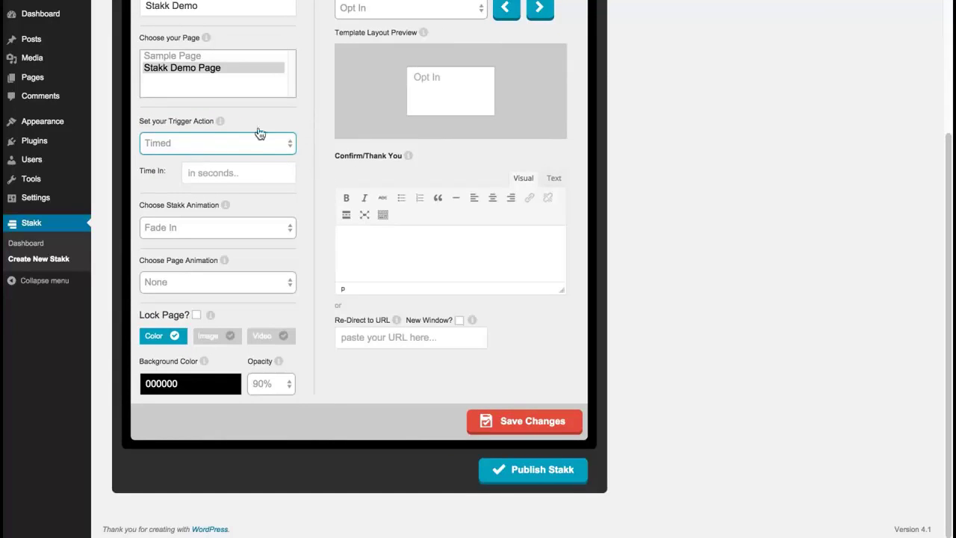
- Set Time In to 2 seconds, Stakk Animation to Bounce and Page Animation to Content Push
{"action": "left_click", "coordinate": [233, 172]}
{"action": "type", "text": "2"}
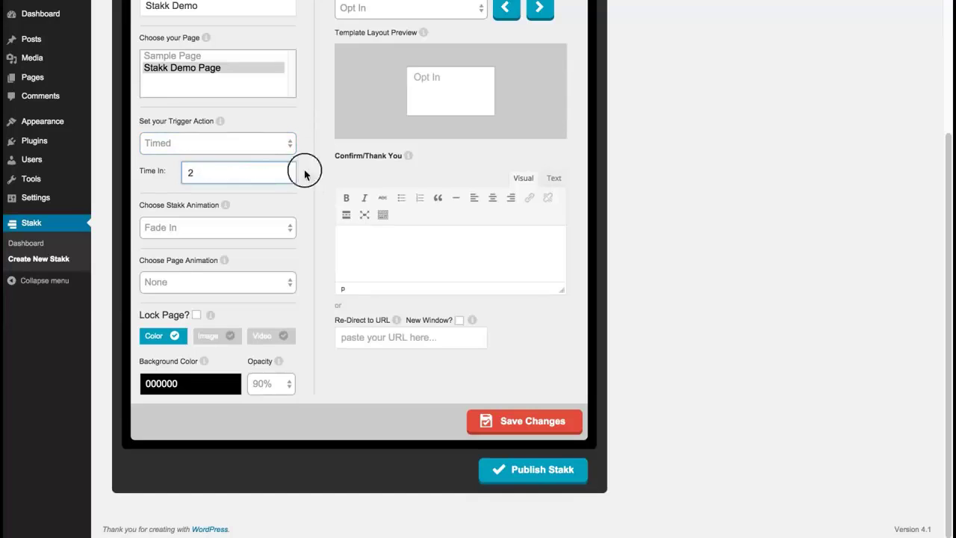
{"action": "left_click", "coordinate": [304, 173]}
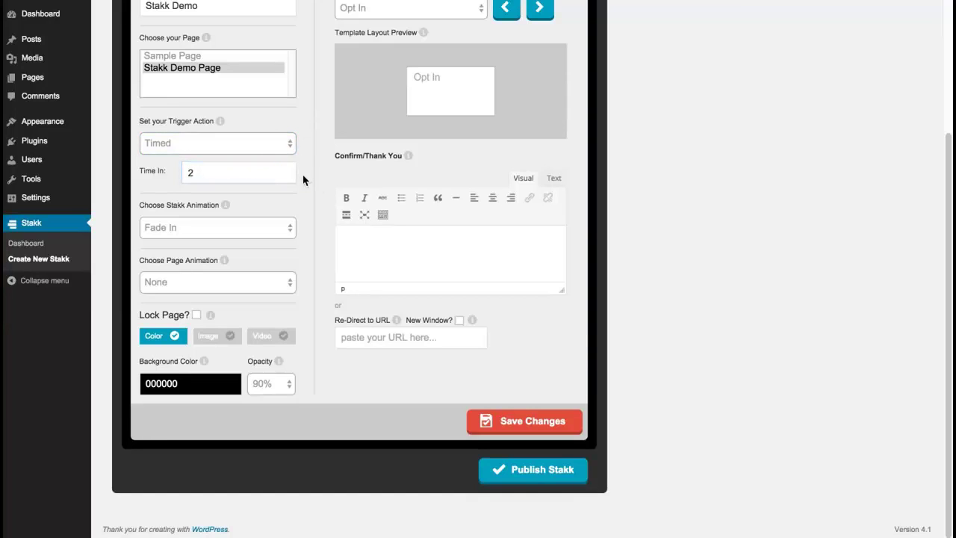
{"action": "left_click", "coordinate": [222, 231]}
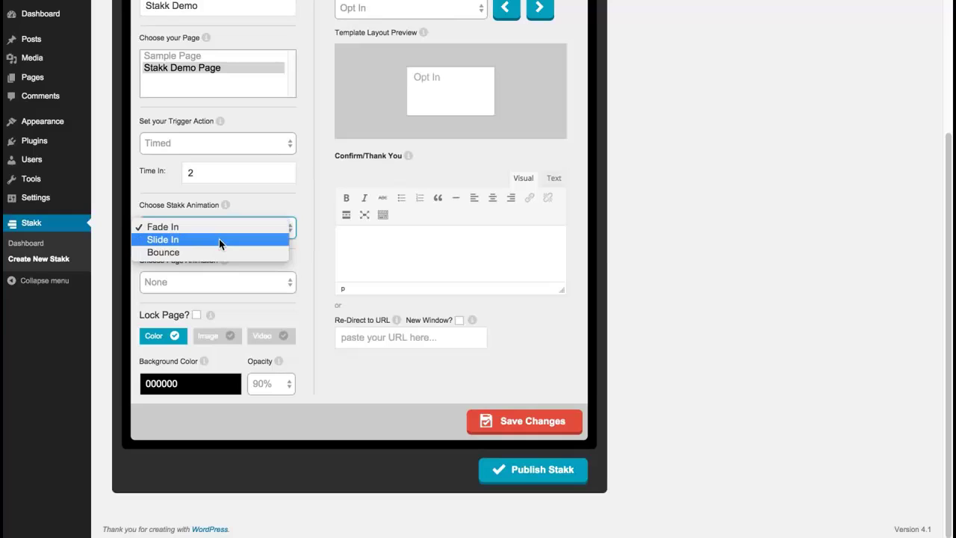
{"action": "left_click", "coordinate": [228, 252]}
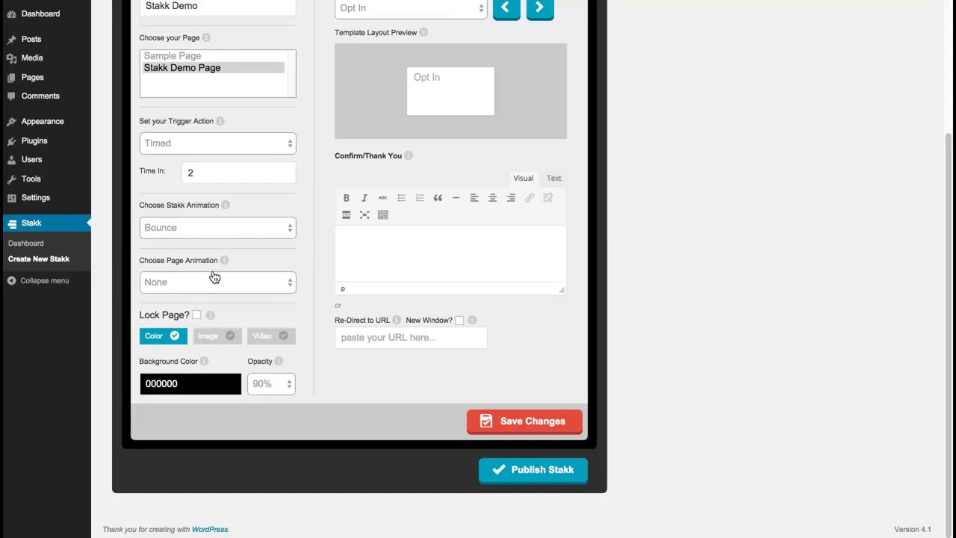
{"action": "left_click", "coordinate": [270, 281]}
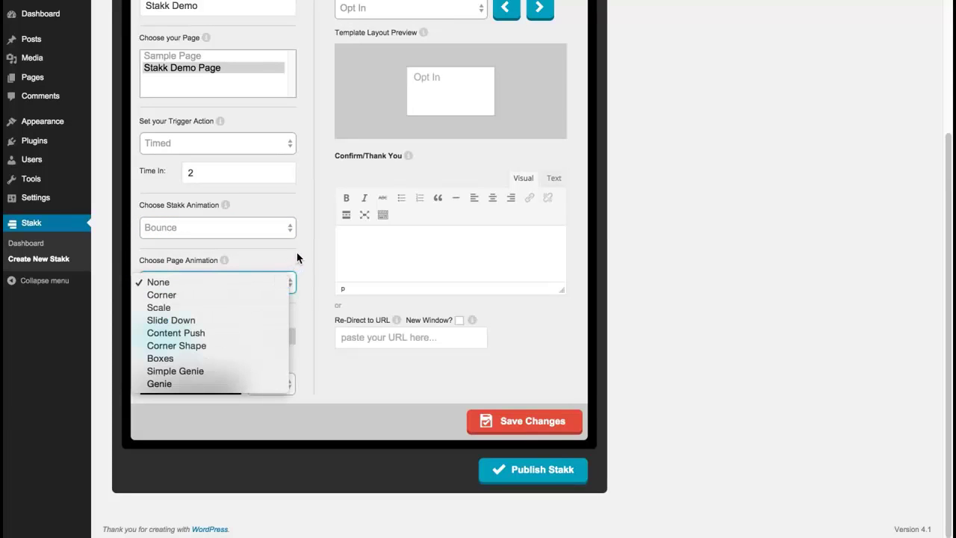
{"action": "left_click", "coordinate": [315, 206]}
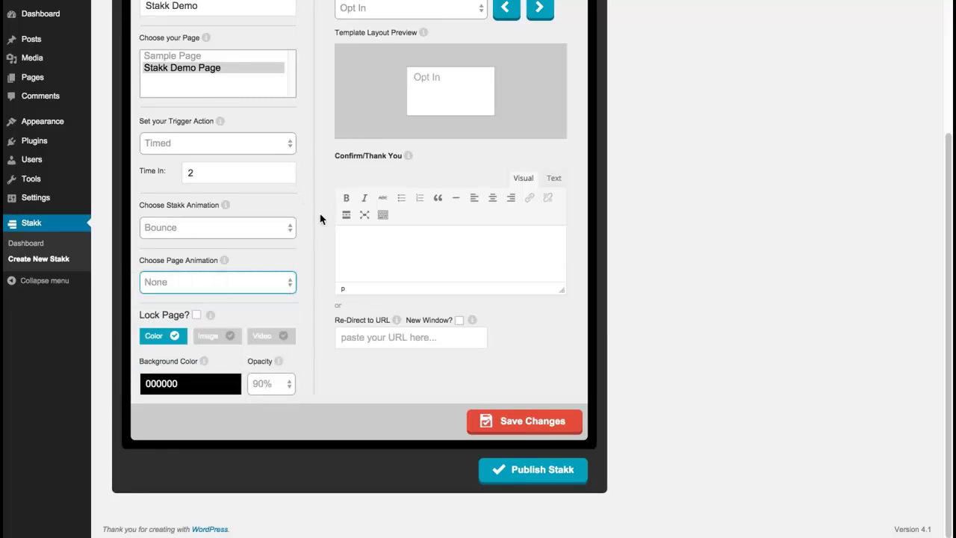
{"action": "left_click", "coordinate": [237, 278]}
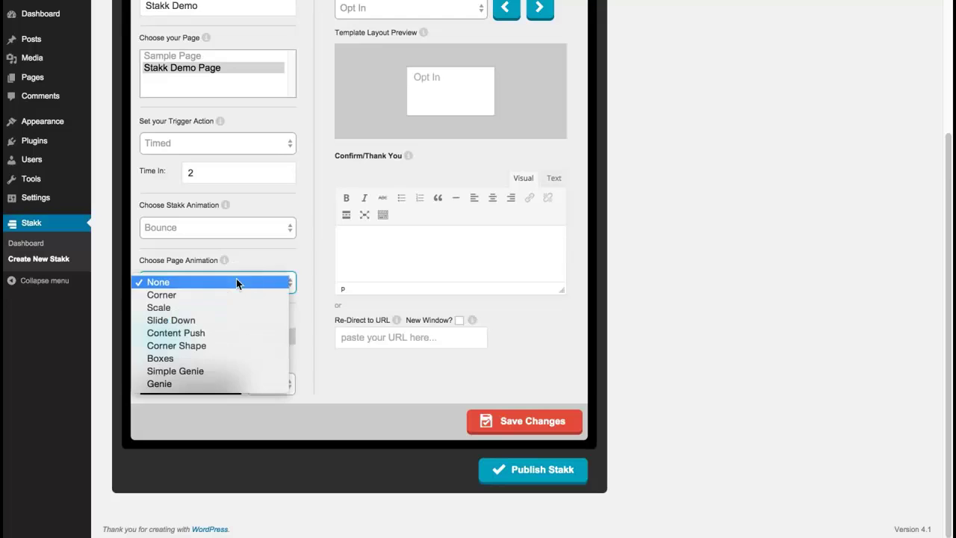
{"action": "left_click", "coordinate": [240, 333]}
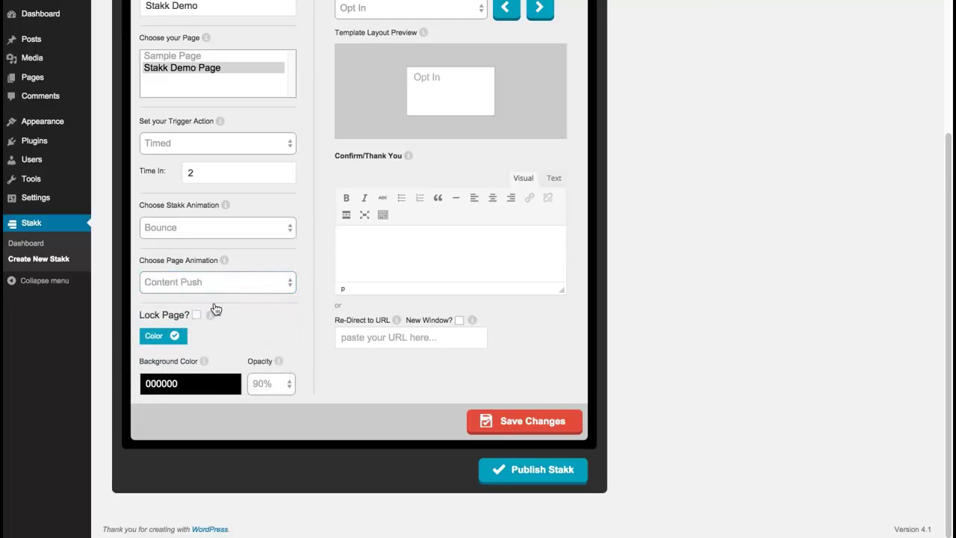
- Give the Stakk an orange FF9900 background at 100% opacity
{"action": "left_click", "coordinate": [201, 385]}
{"action": "left_click", "coordinate": [156, 402]}
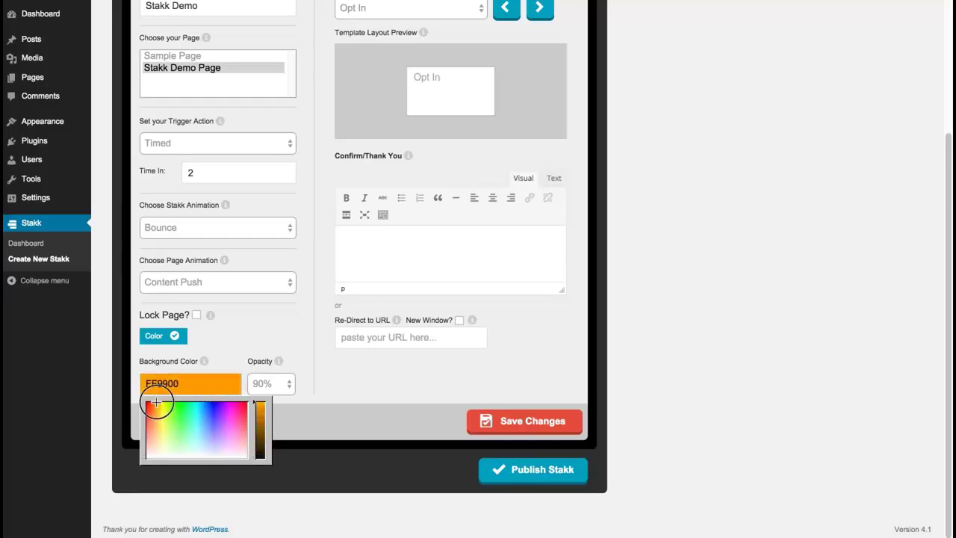
{"action": "left_click", "coordinate": [299, 349]}
{"action": "left_click", "coordinate": [287, 387]}
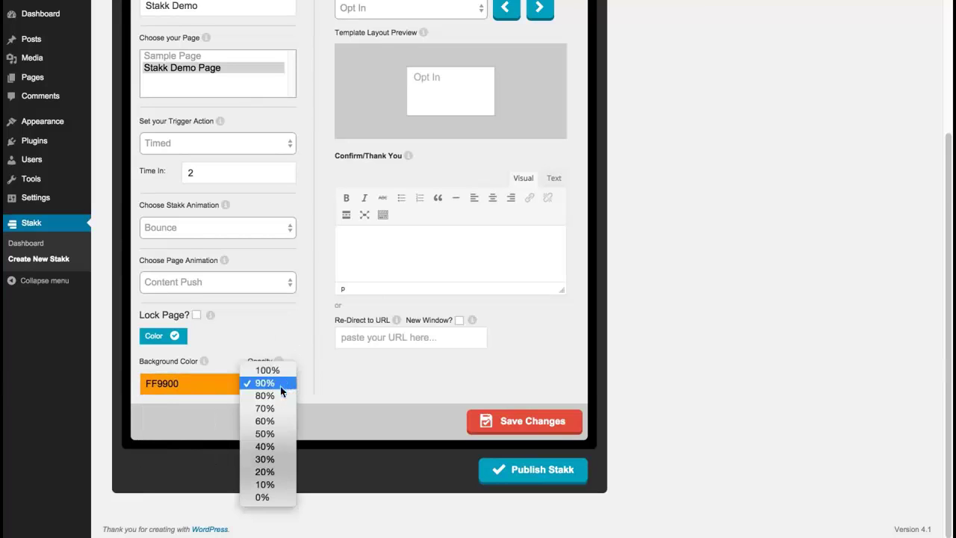
{"action": "left_click", "coordinate": [280, 365]}
{"action": "left_click", "coordinate": [306, 329]}
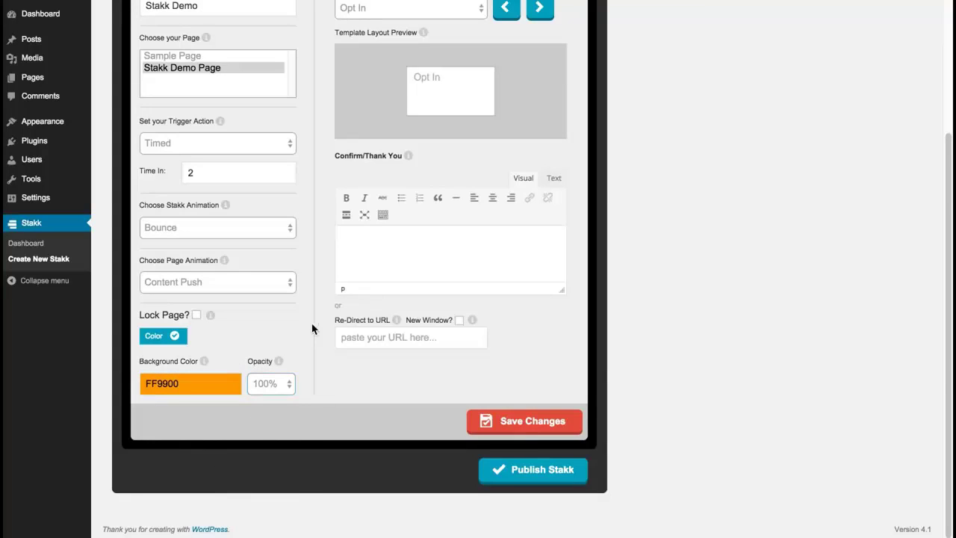
{"action": "left_click", "coordinate": [948, 158]}
{"action": "mouse_move", "coordinate": [948, 159]}
{"action": "left_mouse_down"}
{"action": "mouse_move", "coordinate": [949, 93]}
{"action": "mouse_move", "coordinate": [949, 134]}
{"action": "left_mouse_up"}
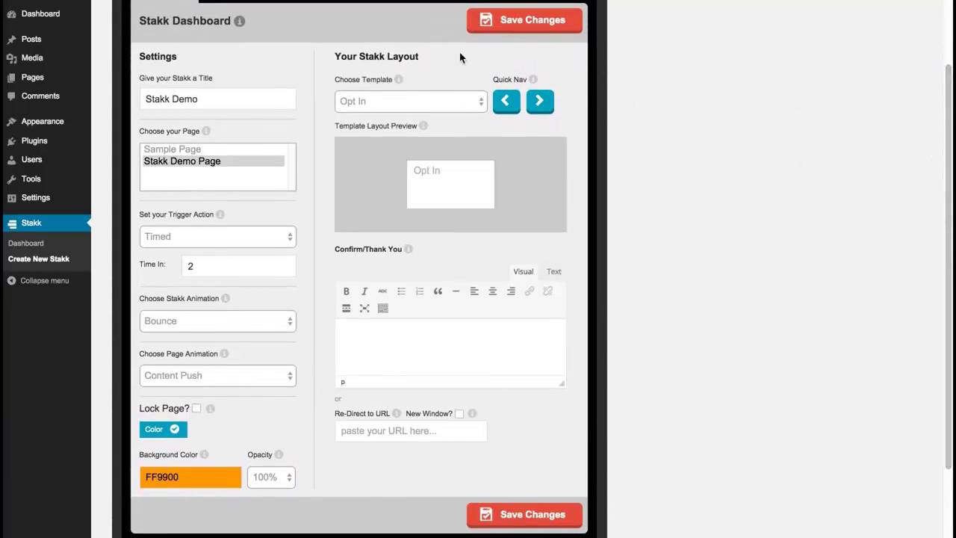
- Browse the layout template list, leaving Opt In selected for now
{"action": "left_click", "coordinate": [469, 105]}
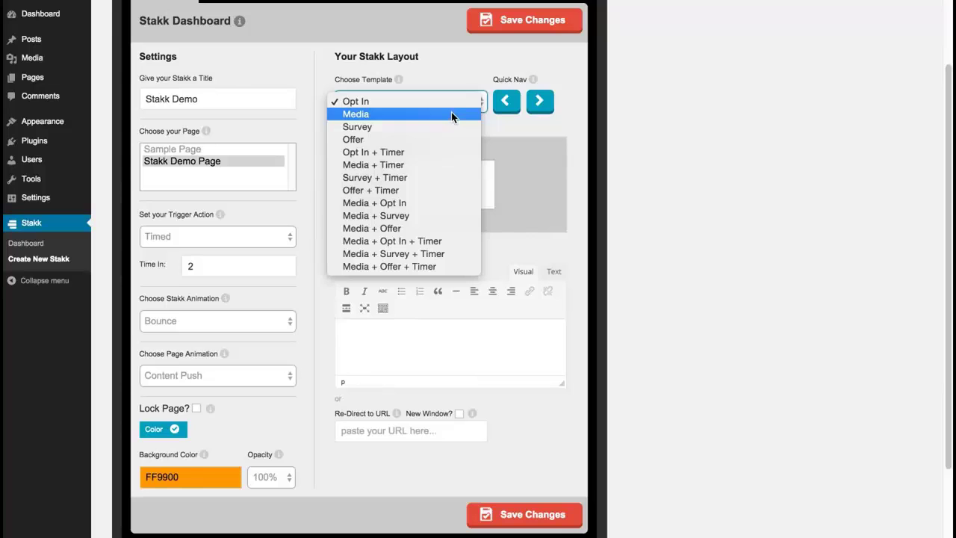
{"action": "left_click", "coordinate": [460, 84]}
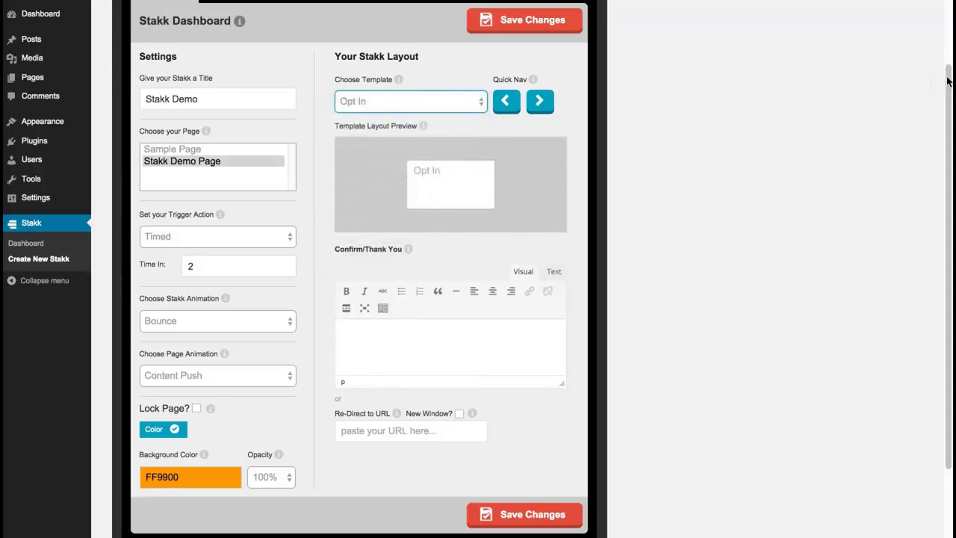
{"action": "scroll", "coordinate": [947, 80], "scroll_direction": "up", "scroll_amount": 2}
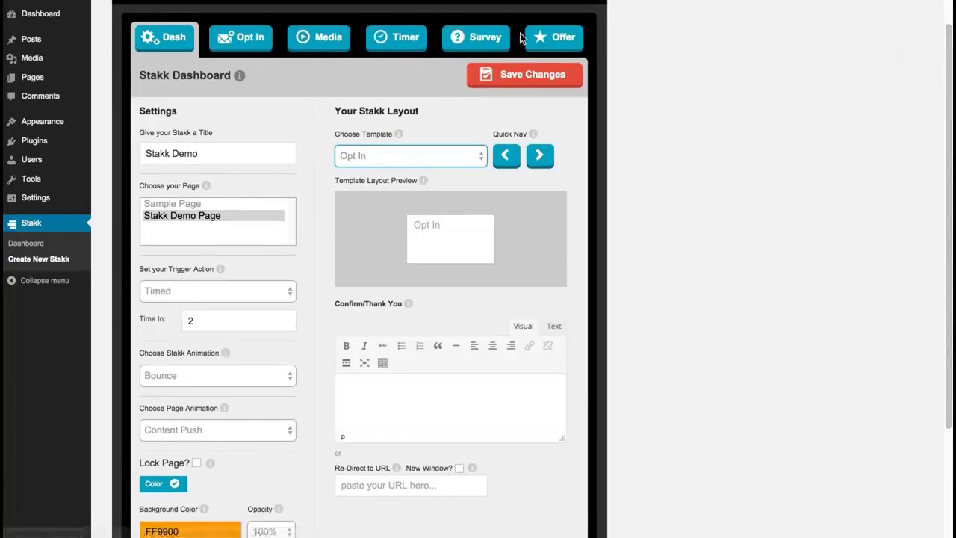
{"action": "left_click", "coordinate": [460, 156]}
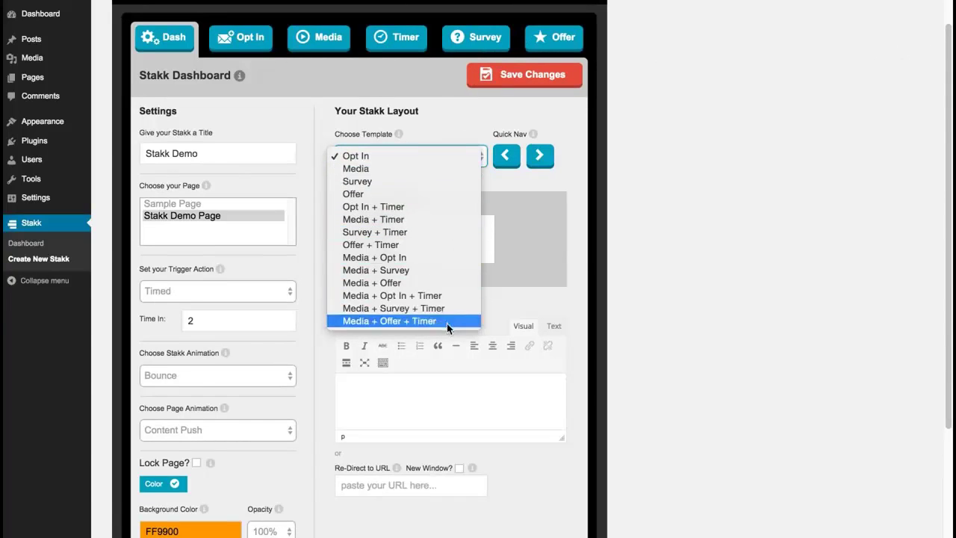
{"action": "left_click", "coordinate": [449, 113]}
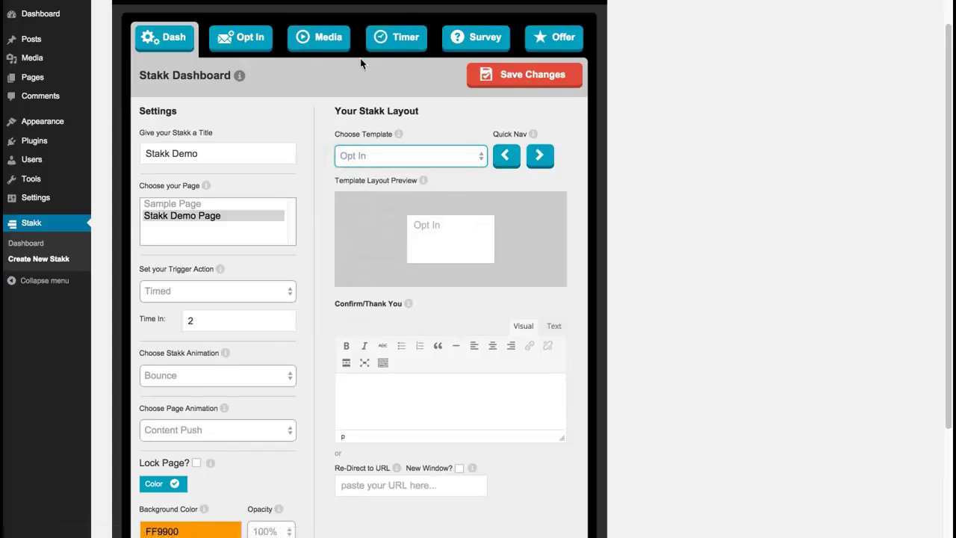
{"action": "left_click_drag", "start_coordinate": [946, 75], "coordinate": [942, 66]}
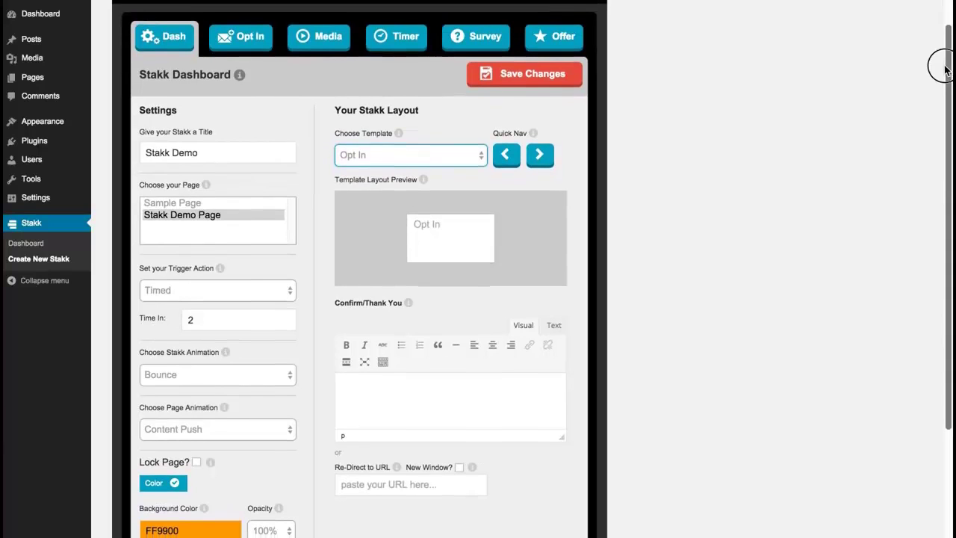
{"action": "left_click", "coordinate": [432, 155]}
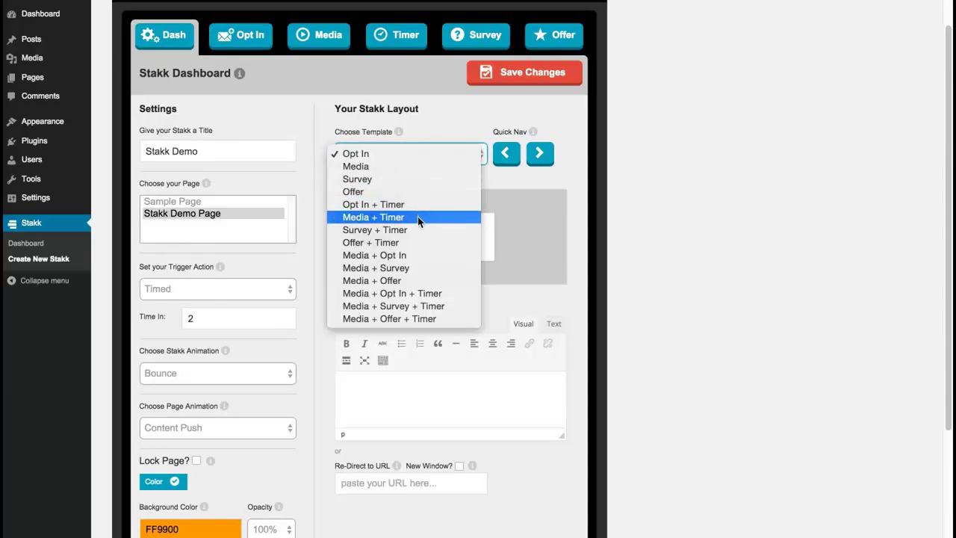
{"action": "left_click", "coordinate": [447, 126]}
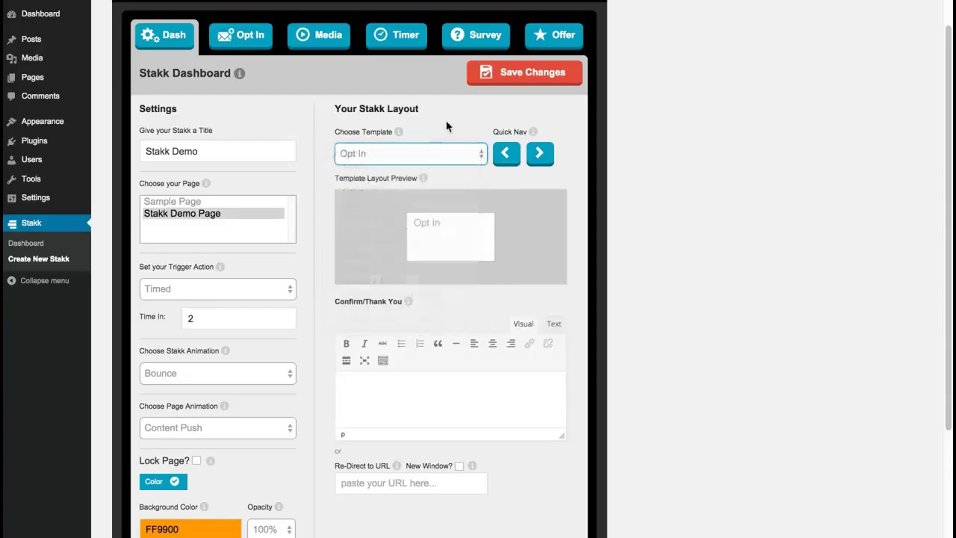
- Step through the templates past Survey and Survey + Timer to Offer + Timer
{"action": "left_click", "coordinate": [540, 153]}
{"action": "left_click", "coordinate": [541, 156]}
{"action": "left_click", "coordinate": [541, 157]}
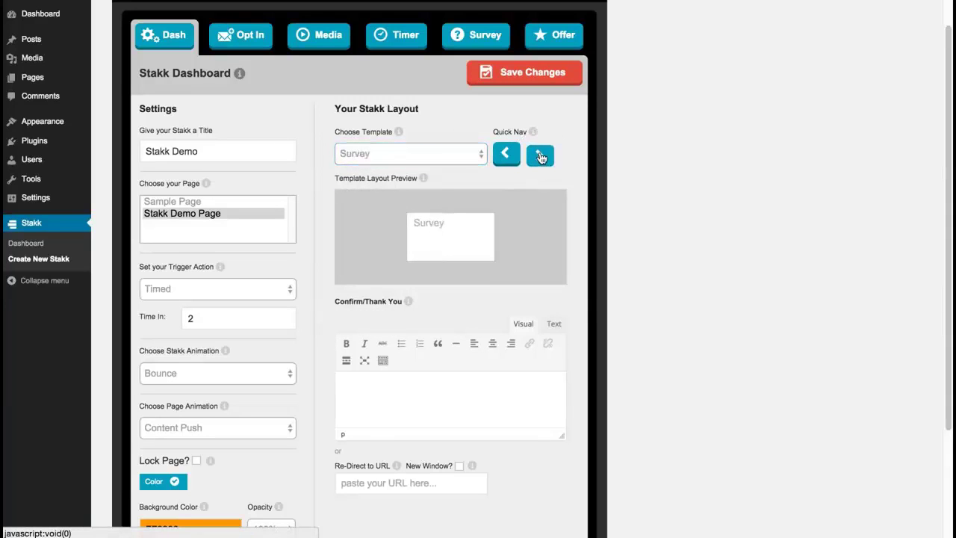
{"action": "left_click", "coordinate": [541, 156]}
{"action": "left_click", "coordinate": [542, 156]}
{"action": "left_click", "coordinate": [544, 155]}
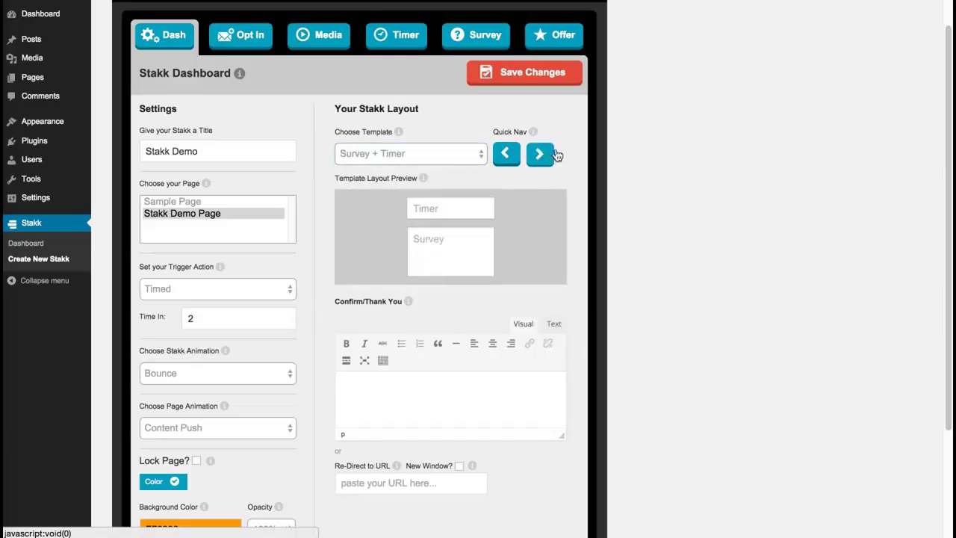
{"action": "left_click", "coordinate": [541, 155]}
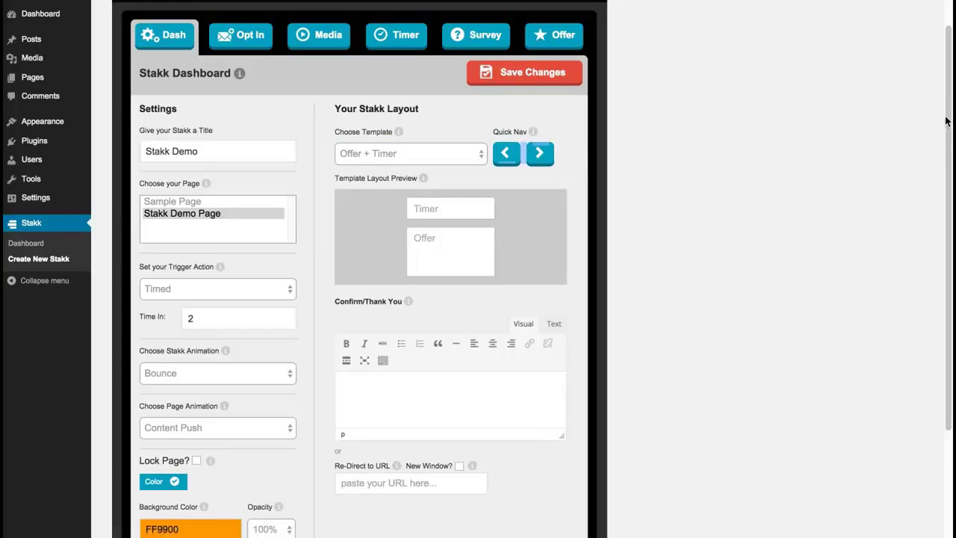
{"action": "scroll", "coordinate": [946, 150], "scroll_direction": "down", "scroll_amount": 2}
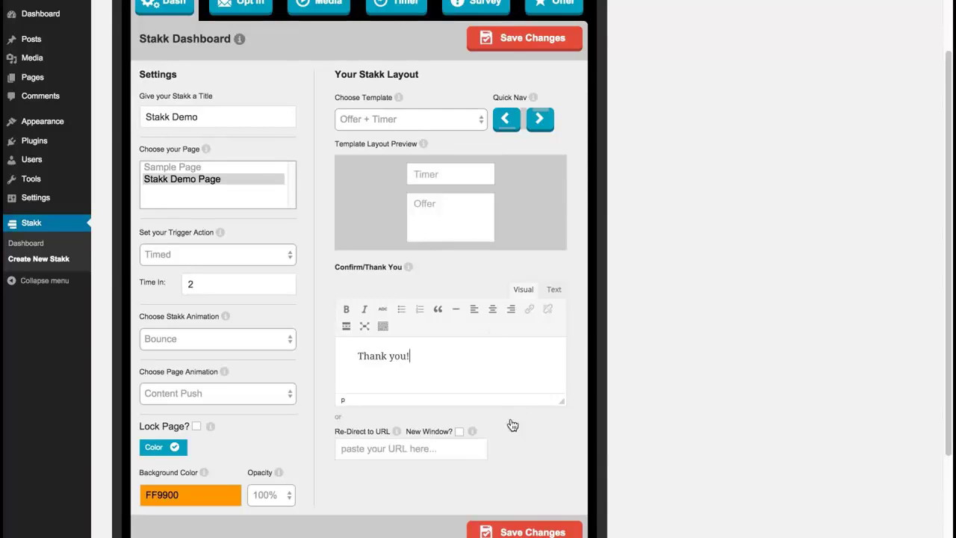
- Enable New Window, save the dashboard settings, and move to the email Opt In settings
{"action": "left_click", "coordinate": [460, 431]}
{"action": "left_click", "coordinate": [532, 41]}
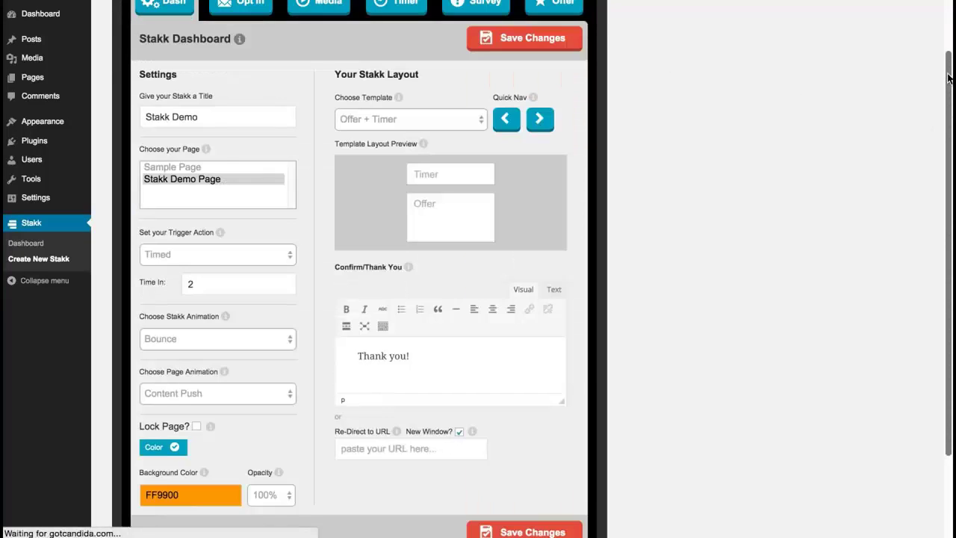
{"action": "scroll", "coordinate": [919, 60], "scroll_direction": "up", "scroll_amount": 2}
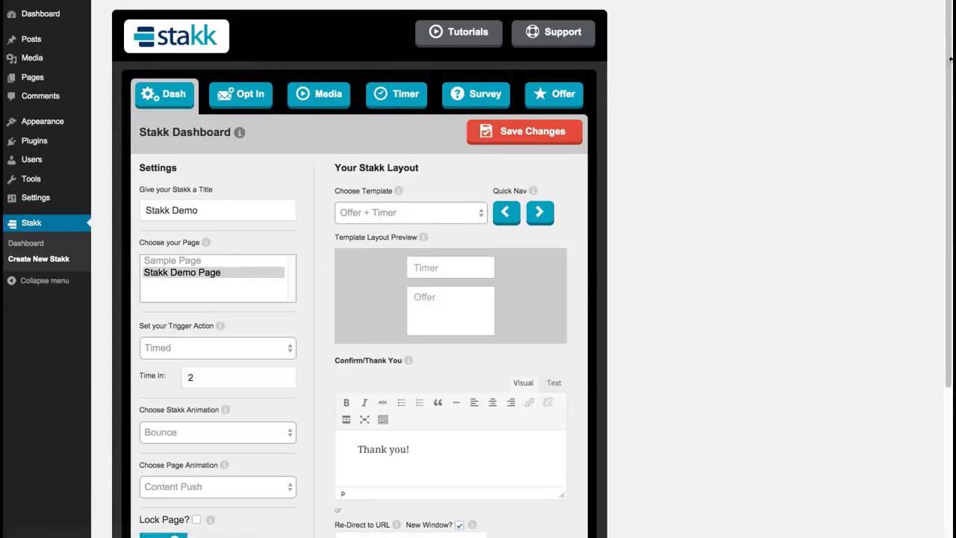
{"action": "scroll", "coordinate": [943, 75], "scroll_direction": "down", "scroll_amount": 1}
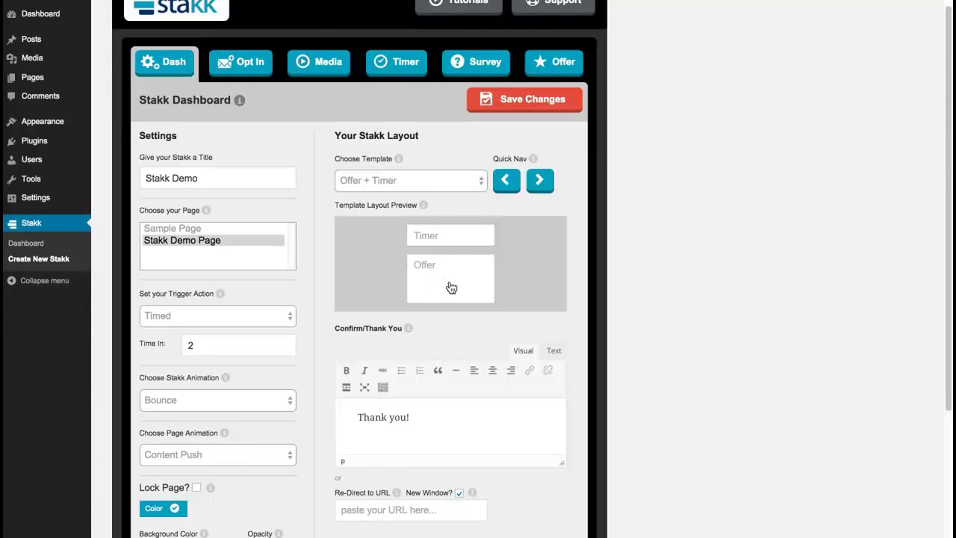
{"action": "left_click", "coordinate": [238, 64]}
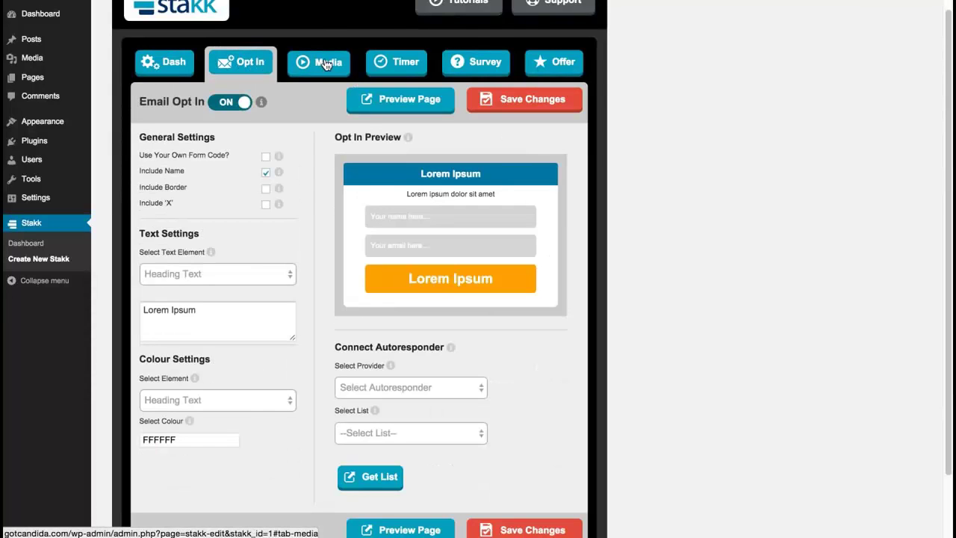
- In the Timer settings, try Timer Only, border, close X, months and years options, leaving all off
{"action": "left_click", "coordinate": [324, 63]}
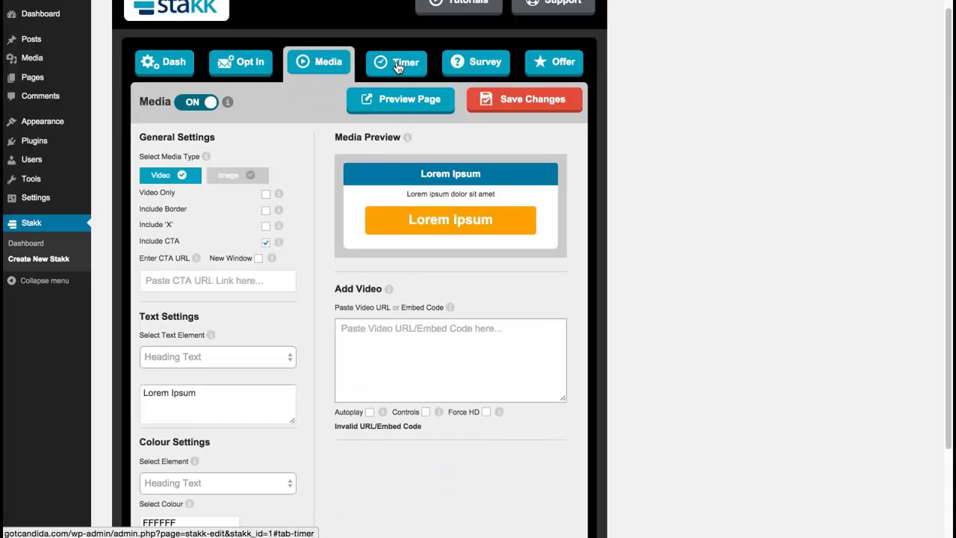
{"action": "left_click", "coordinate": [399, 67]}
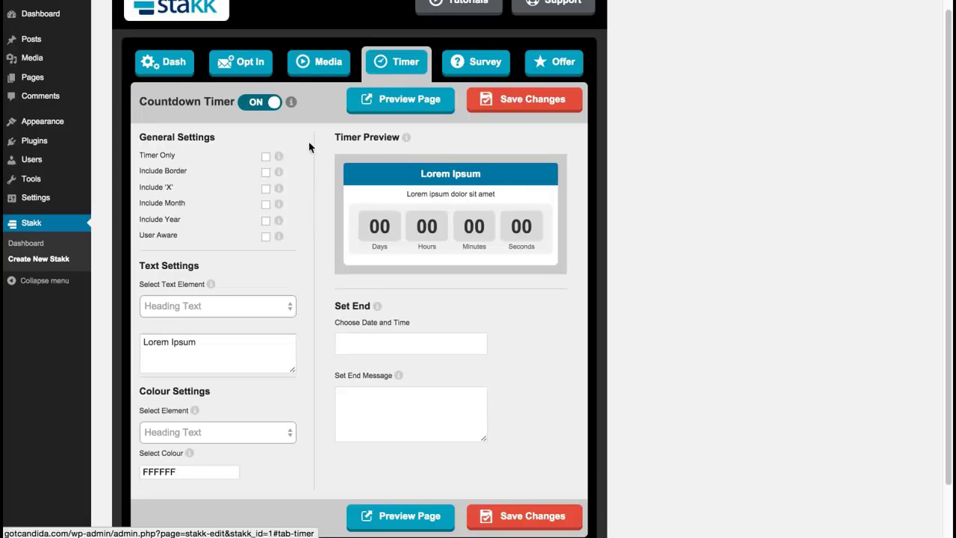
{"action": "left_click", "coordinate": [267, 158]}
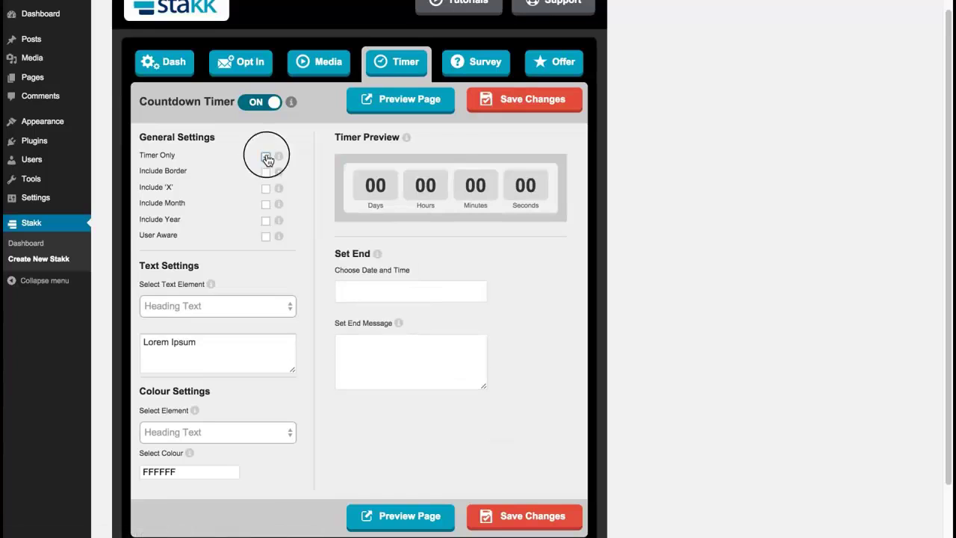
{"action": "left_click", "coordinate": [267, 159]}
{"action": "left_click", "coordinate": [266, 172]}
{"action": "left_click", "coordinate": [266, 172]}
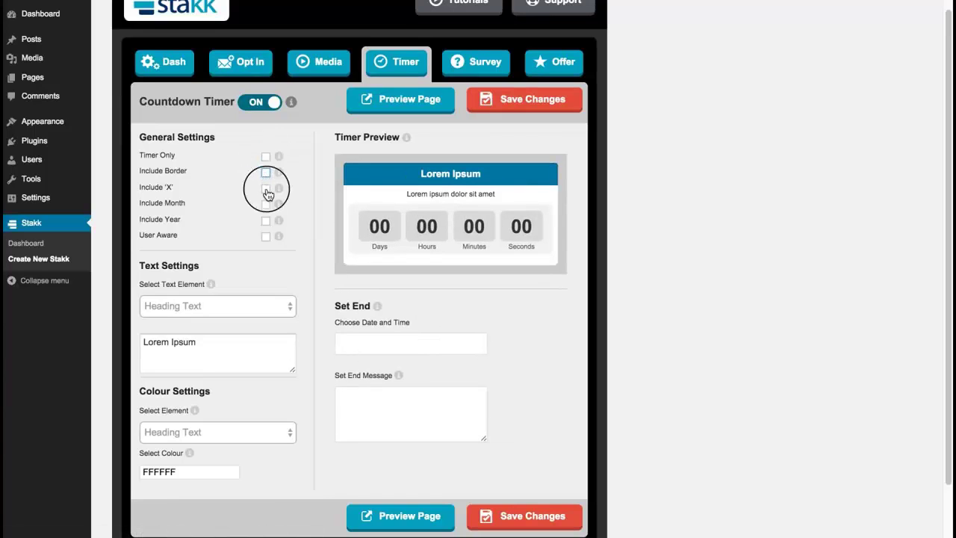
{"action": "left_click", "coordinate": [267, 190]}
{"action": "left_click", "coordinate": [266, 190]}
{"action": "left_click", "coordinate": [266, 204]}
{"action": "left_click", "coordinate": [266, 204]}
{"action": "left_click", "coordinate": [266, 221]}
{"action": "left_click", "coordinate": [266, 221]}
- Try ending the timer after a number of days, then revert to a fixed end date
{"action": "left_click", "coordinate": [267, 238]}
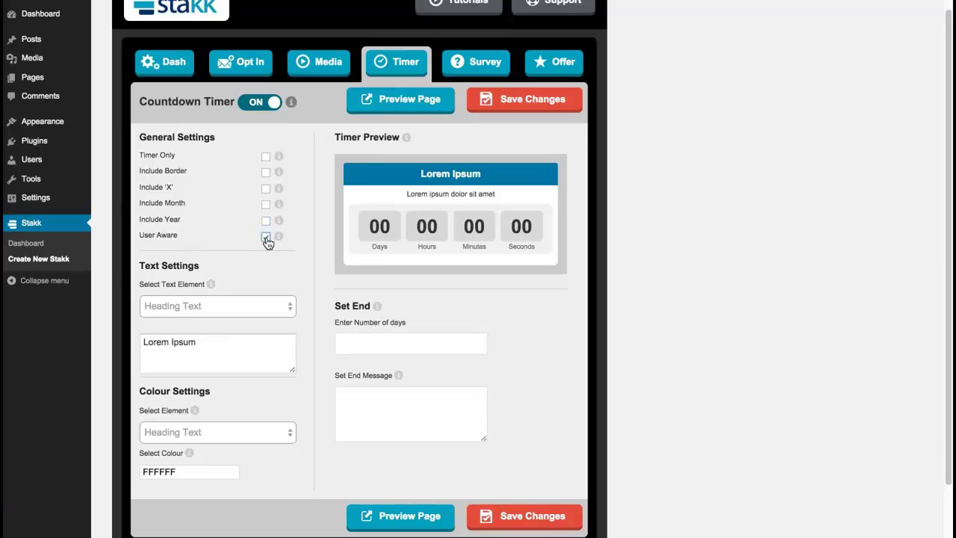
{"action": "left_click", "coordinate": [353, 343]}
{"action": "left_click", "coordinate": [265, 237]}
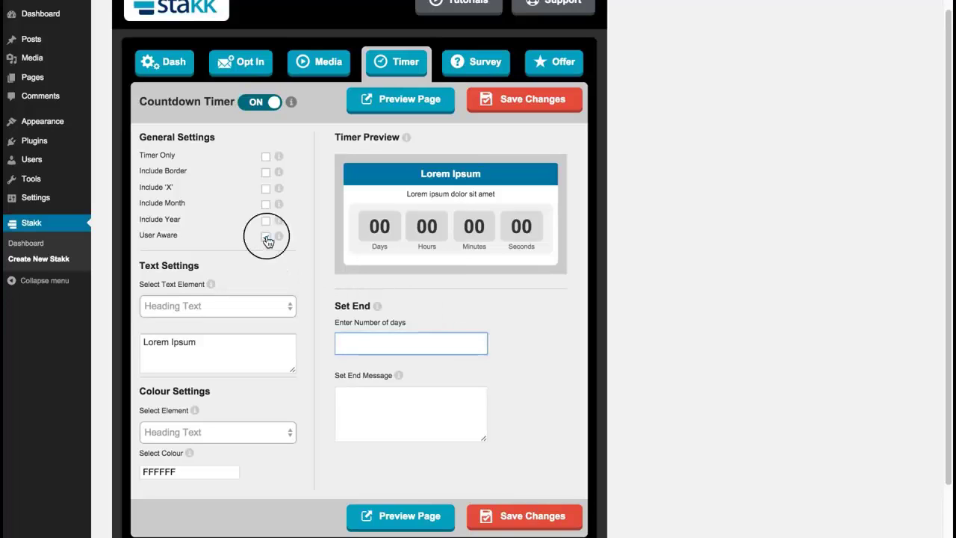
- Make the countdown user-aware with a 3-day length
{"action": "left_click", "coordinate": [392, 342]}
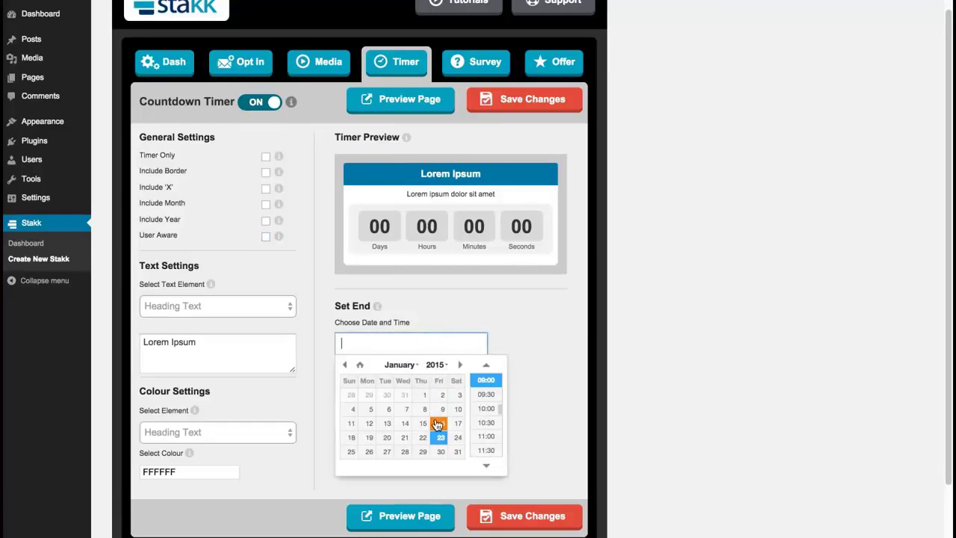
{"action": "left_click", "coordinate": [530, 337]}
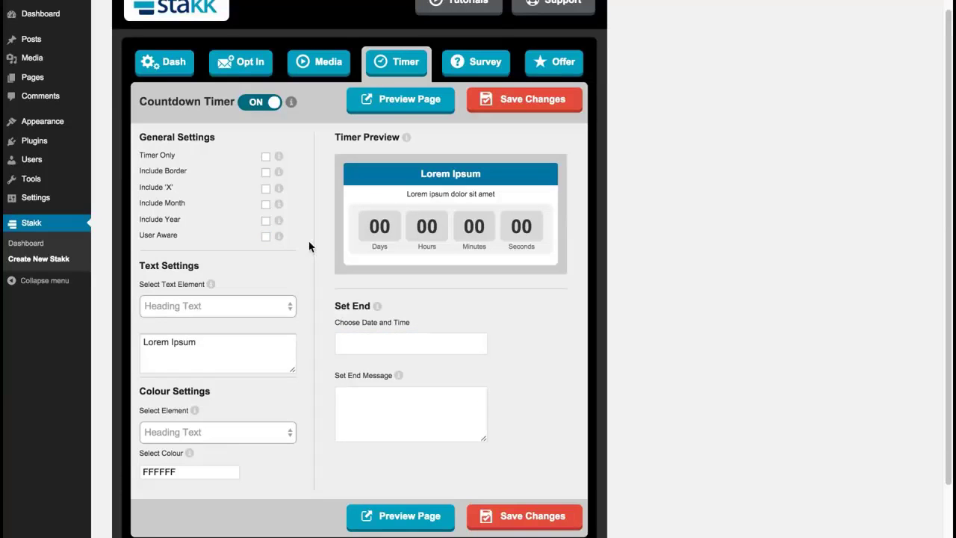
{"action": "left_click", "coordinate": [265, 237]}
{"action": "left_click", "coordinate": [382, 337]}
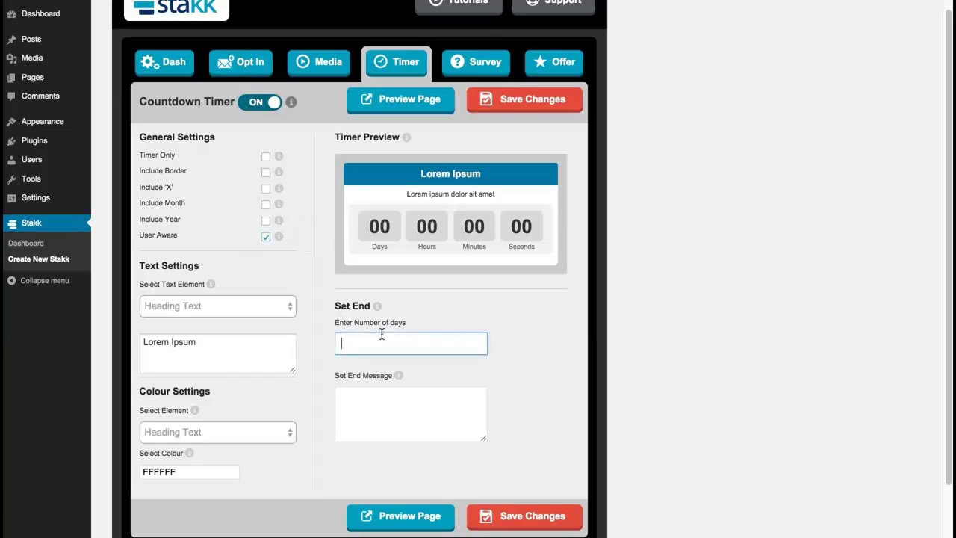
{"action": "type", "text": "3"}
{"action": "left_click", "coordinate": [308, 263]}
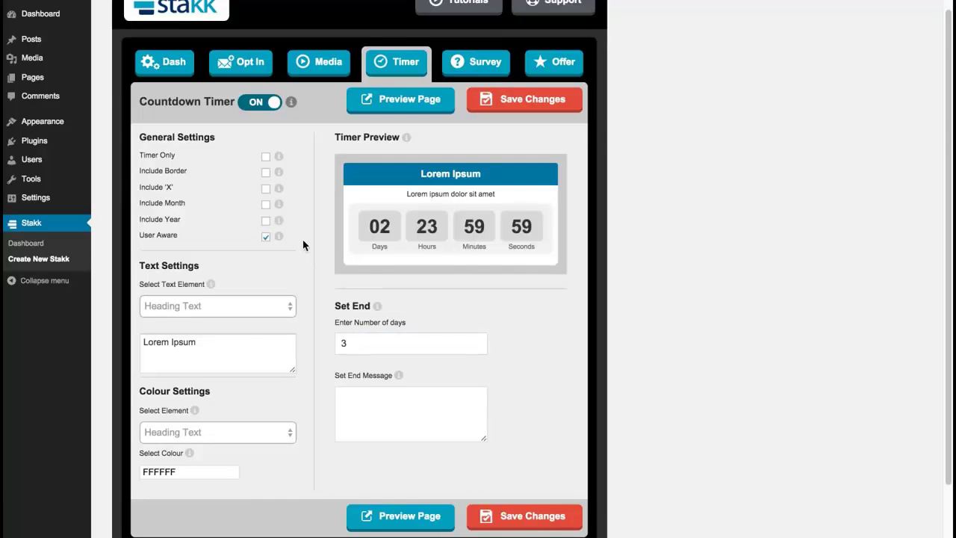
- Switch the timer to Timer Only and save the timer settings
{"action": "left_click", "coordinate": [266, 157]}
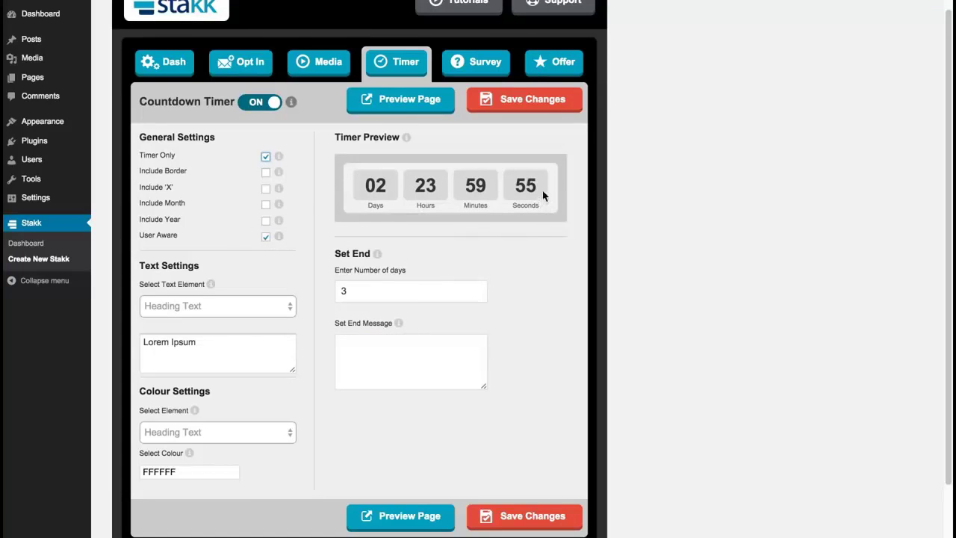
{"action": "left_click", "coordinate": [550, 101]}
{"action": "left_click", "coordinate": [482, 69]}
- Keep a 3-item feature list and turn on Trigger Opt In and Include 'X' for the offer
{"action": "left_click", "coordinate": [568, 66]}
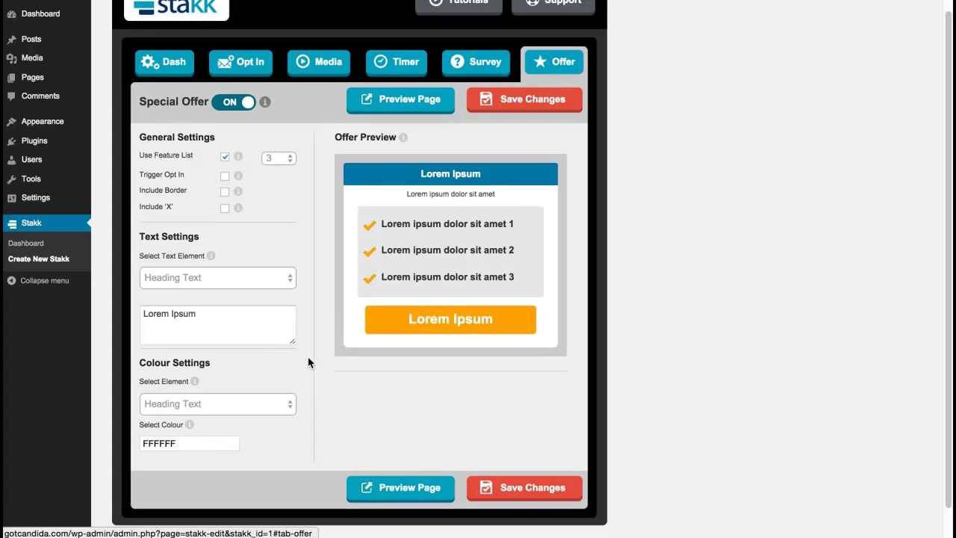
{"action": "left_click", "coordinate": [279, 158]}
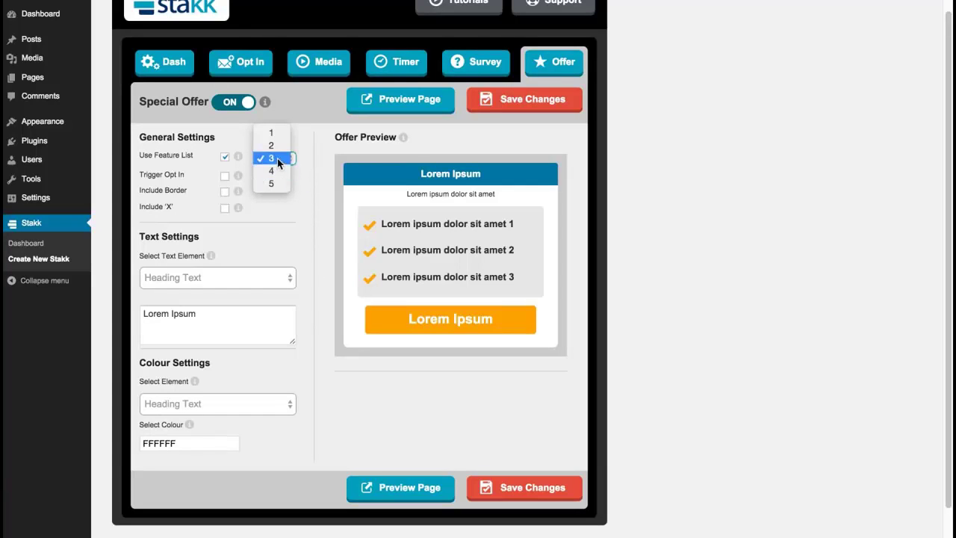
{"action": "left_click", "coordinate": [278, 164]}
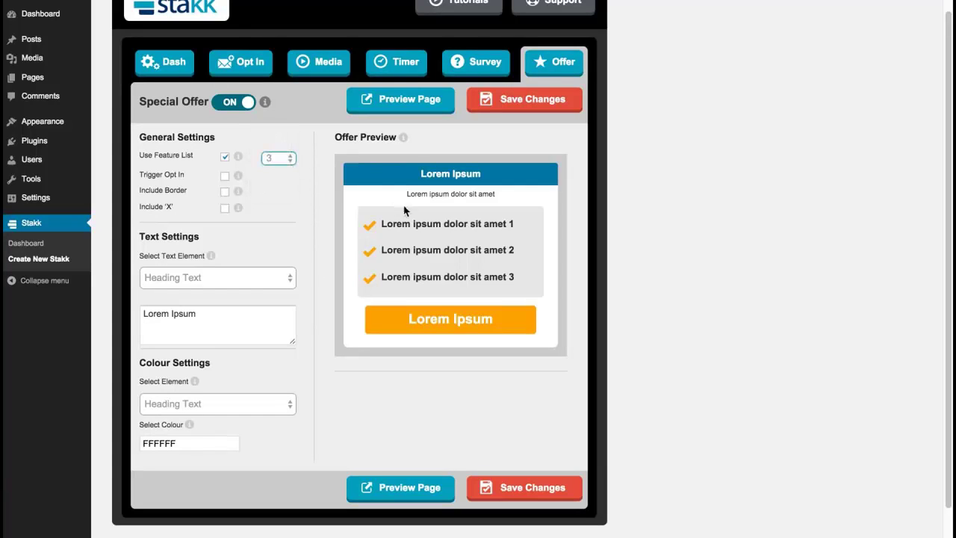
{"action": "left_click", "coordinate": [298, 194]}
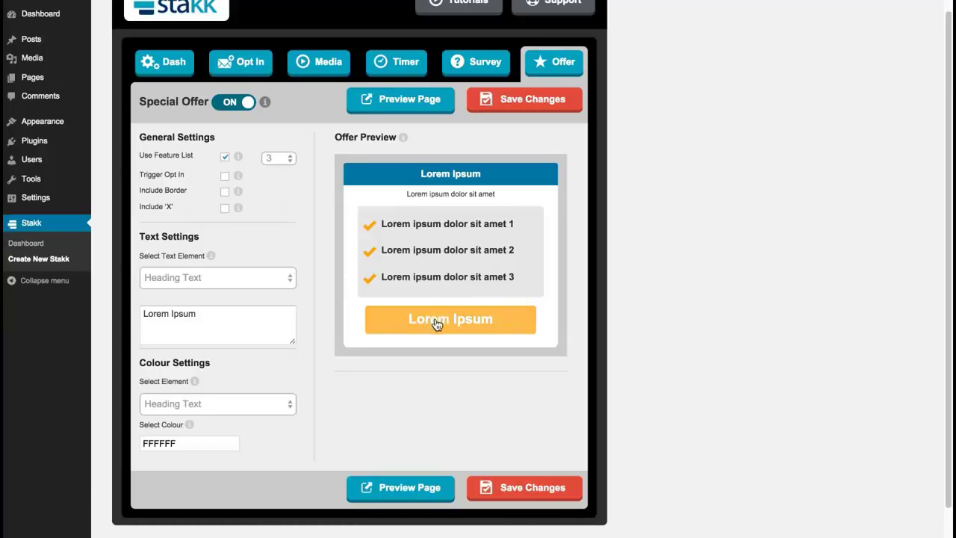
{"action": "left_click", "coordinate": [226, 177]}
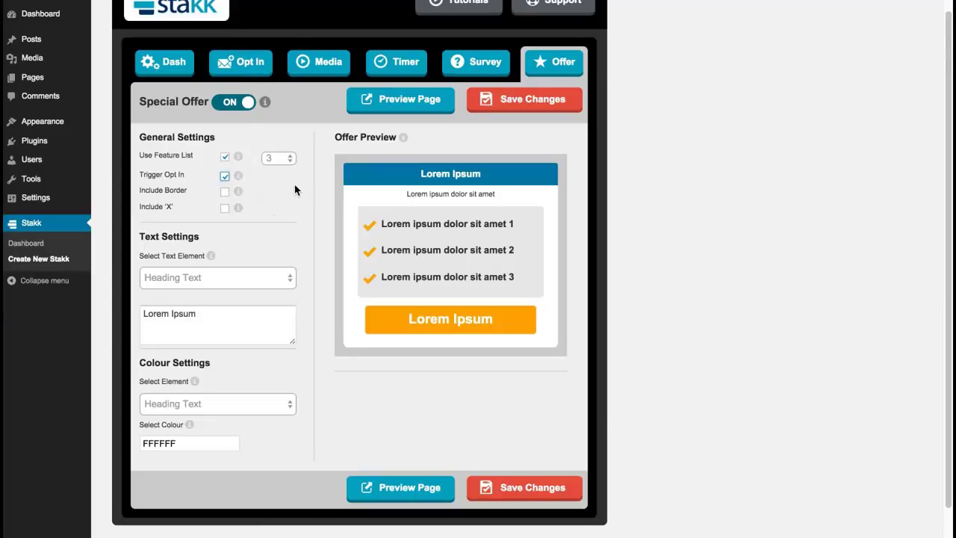
{"action": "left_click", "coordinate": [224, 208]}
- Clear the offer's Sub Heading text
{"action": "left_click", "coordinate": [227, 281]}
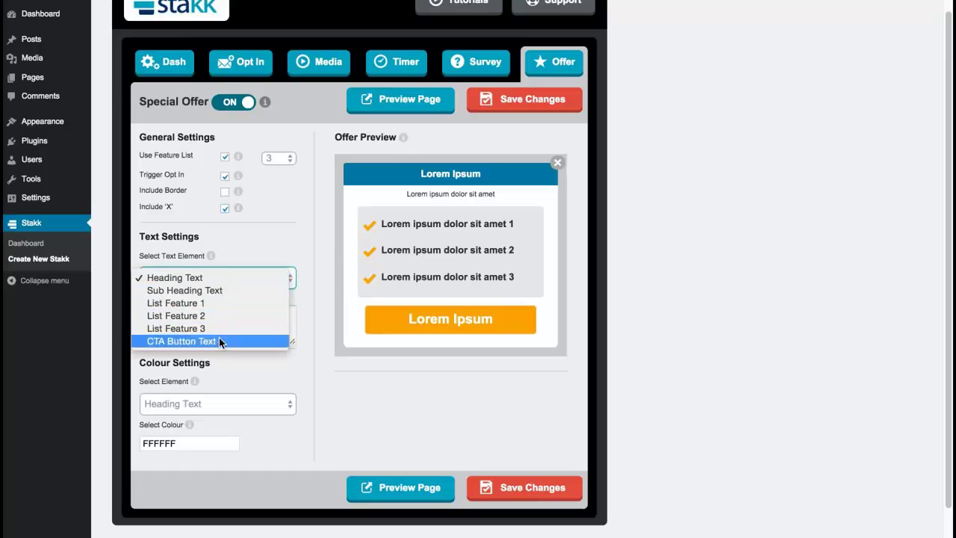
{"action": "left_click", "coordinate": [267, 257]}
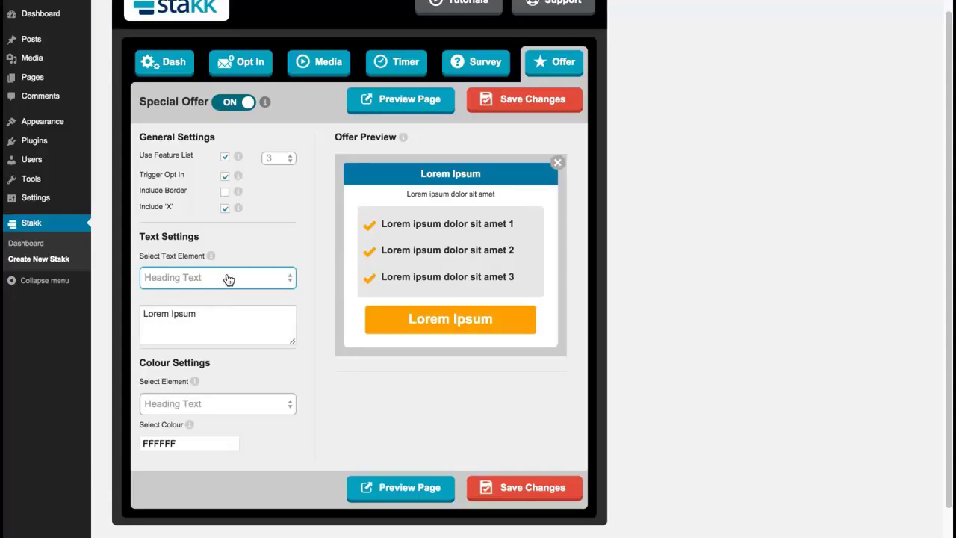
{"action": "left_click", "coordinate": [227, 283]}
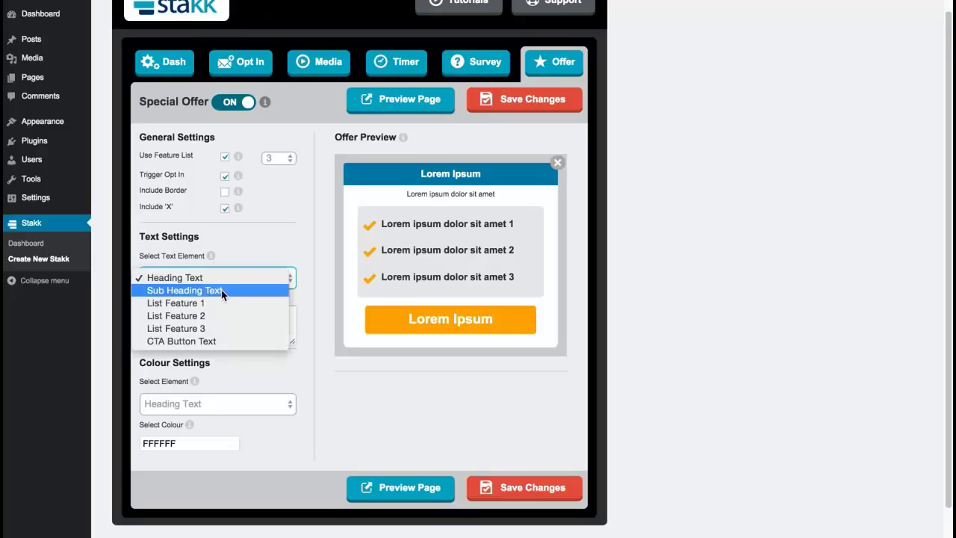
{"action": "left_click", "coordinate": [220, 292]}
{"action": "left_click_drag", "start_coordinate": [273, 314], "coordinate": [136, 311]}
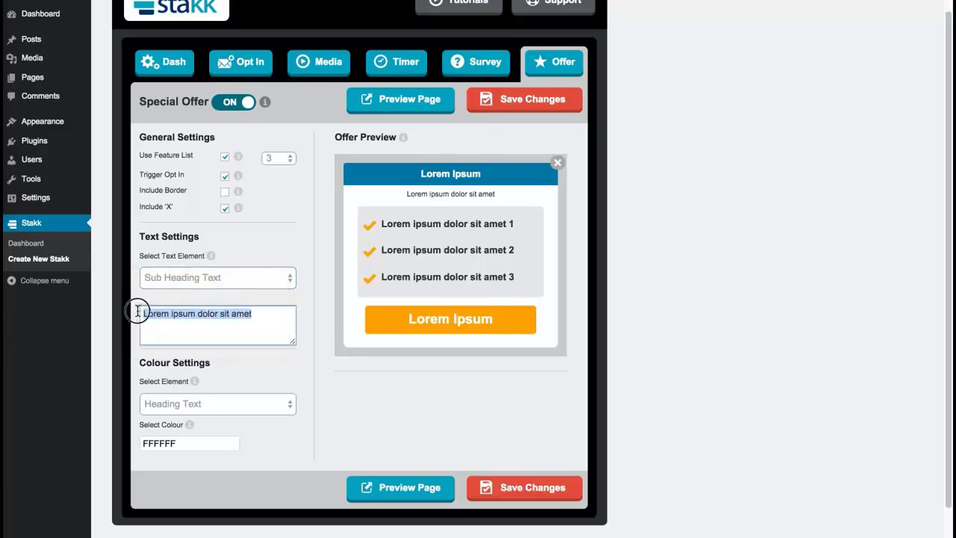
{"action": "key", "text": "BackSpace"}
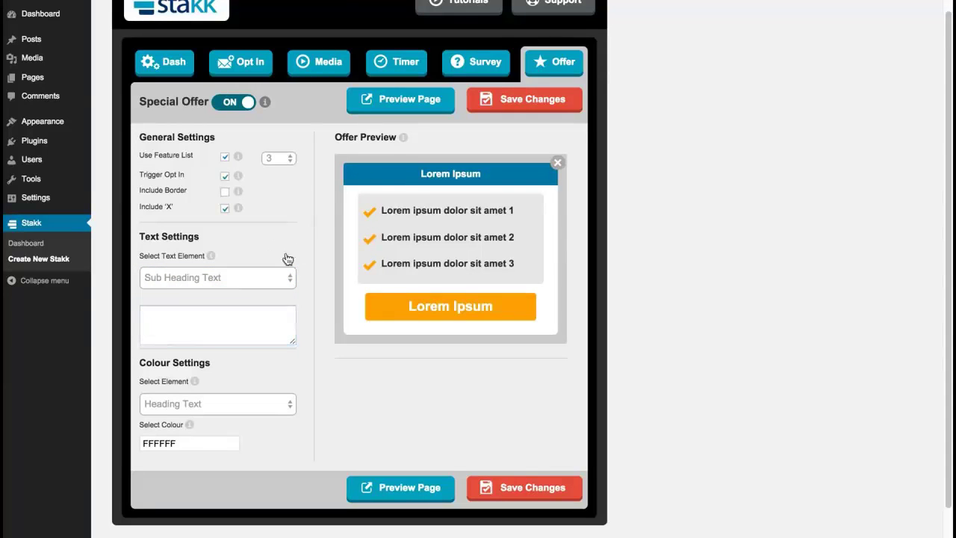
- Replace the CTA Button Text Lorem Ipsum with "Click Here.."
{"action": "left_click", "coordinate": [232, 283]}
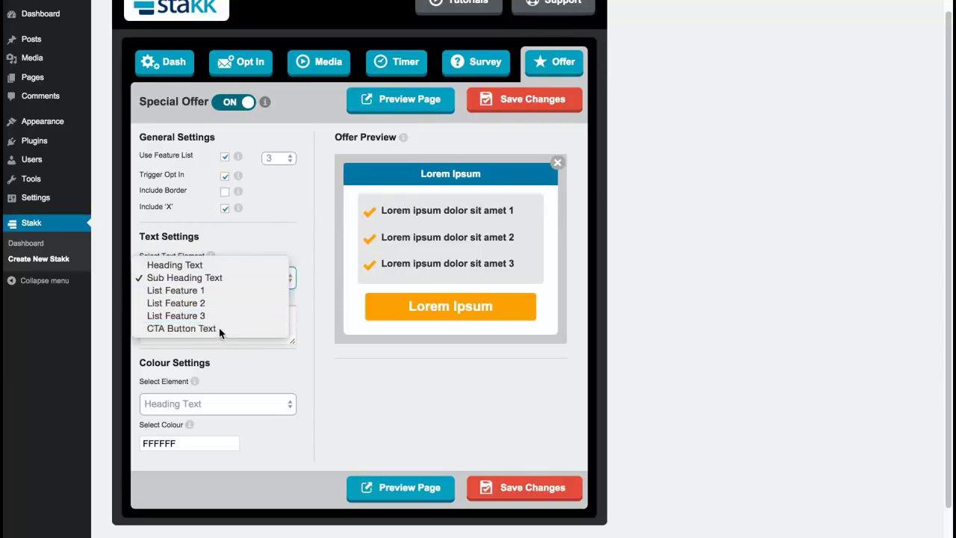
{"action": "left_click", "coordinate": [218, 329]}
{"action": "left_click_drag", "start_coordinate": [219, 326], "coordinate": [143, 309]}
{"action": "type", "text": "Click h"}
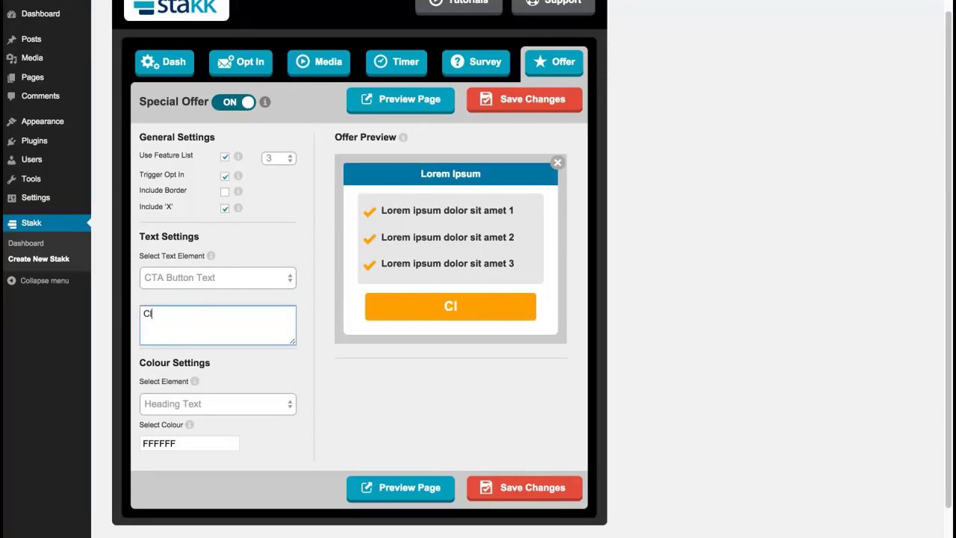
{"action": "key", "text": "BackSpace"}
{"action": "type", "text": "ere.."}
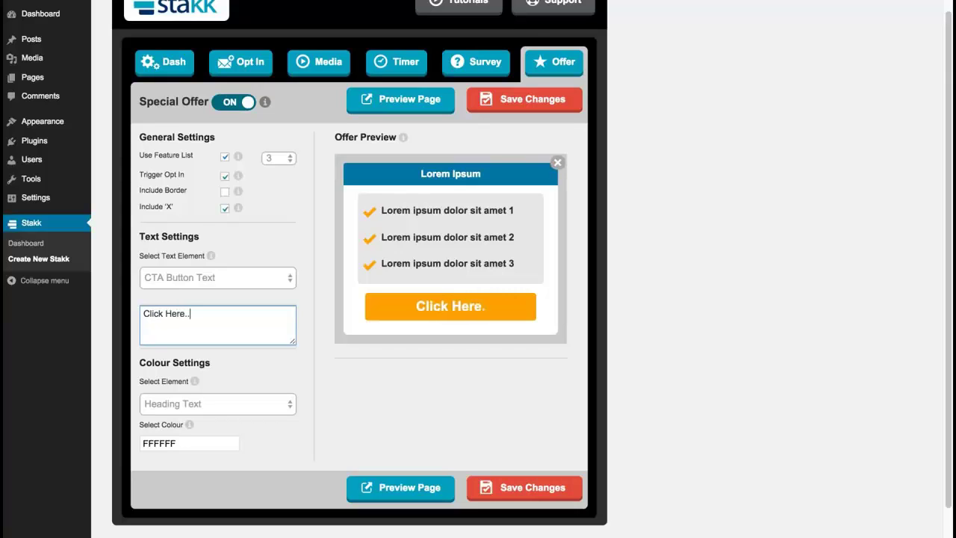
{"action": "left_click", "coordinate": [311, 261]}
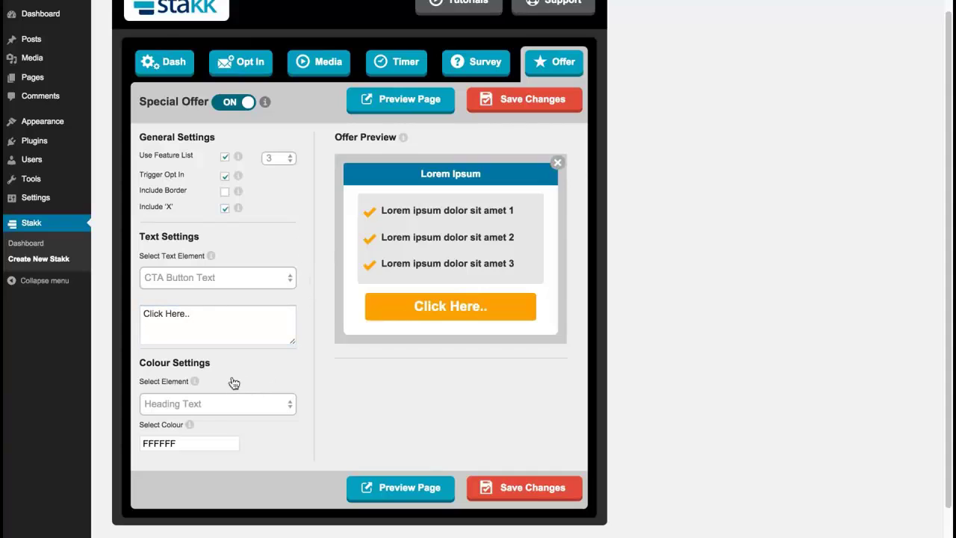
- Darken the offer's Heading Background to a dark blue with the colour picker
{"action": "left_click", "coordinate": [219, 406]}
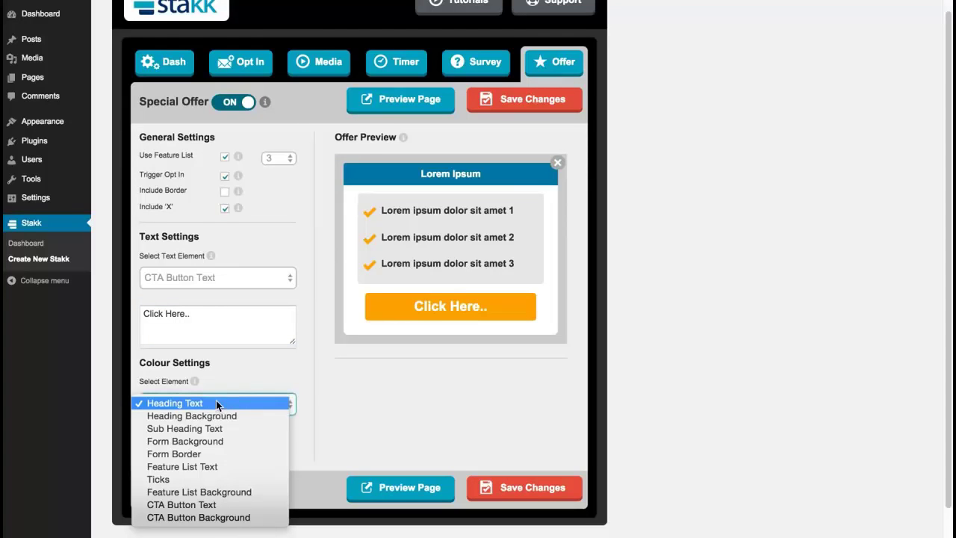
{"action": "left_click", "coordinate": [216, 415]}
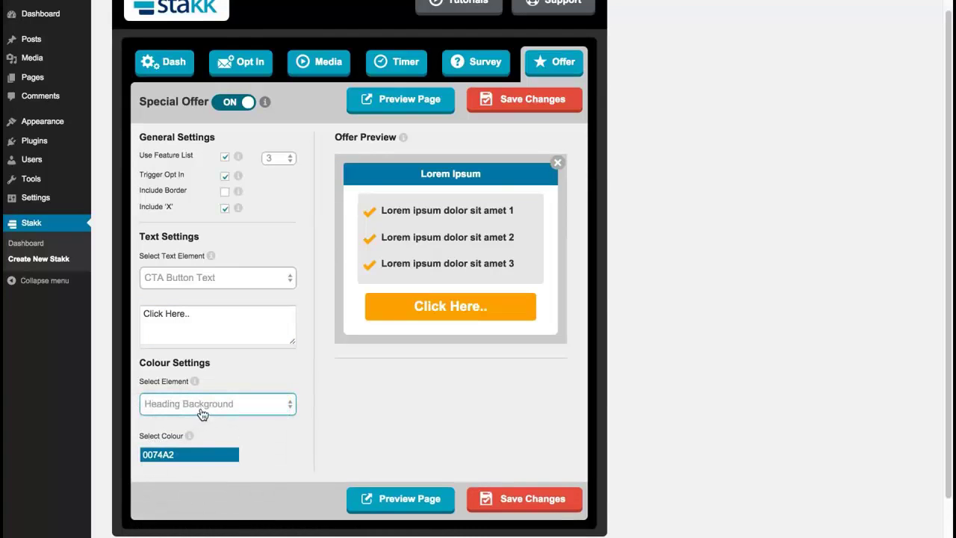
{"action": "left_click", "coordinate": [200, 456]}
{"action": "left_click_drag", "start_coordinate": [258, 486], "coordinate": [255, 496]}
- Set the offer's Form Background to dark grey 303030 and save the changes
{"action": "left_click", "coordinate": [254, 404]}
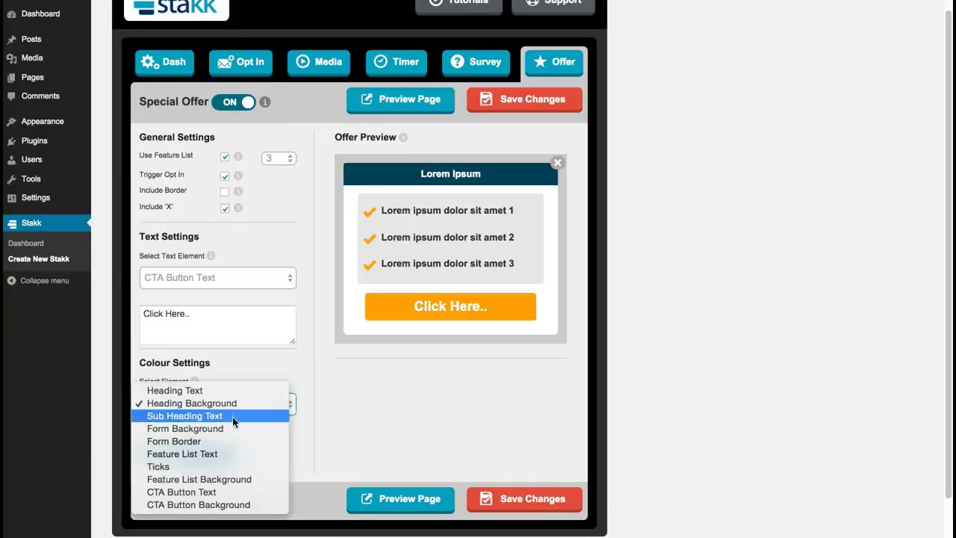
{"action": "left_click", "coordinate": [247, 428]}
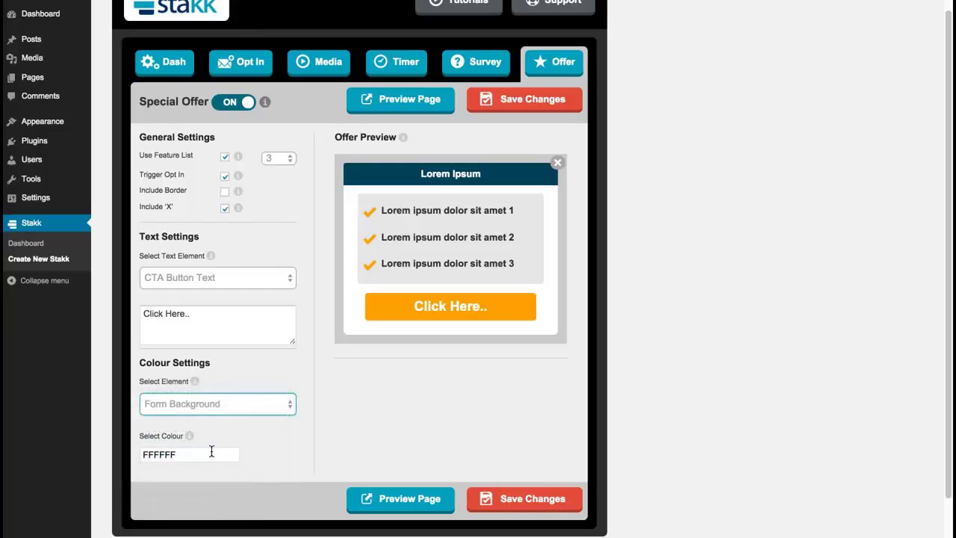
{"action": "left_click", "coordinate": [211, 454]}
{"action": "left_click_drag", "start_coordinate": [258, 506], "coordinate": [262, 514]}
{"action": "left_click", "coordinate": [287, 436]}
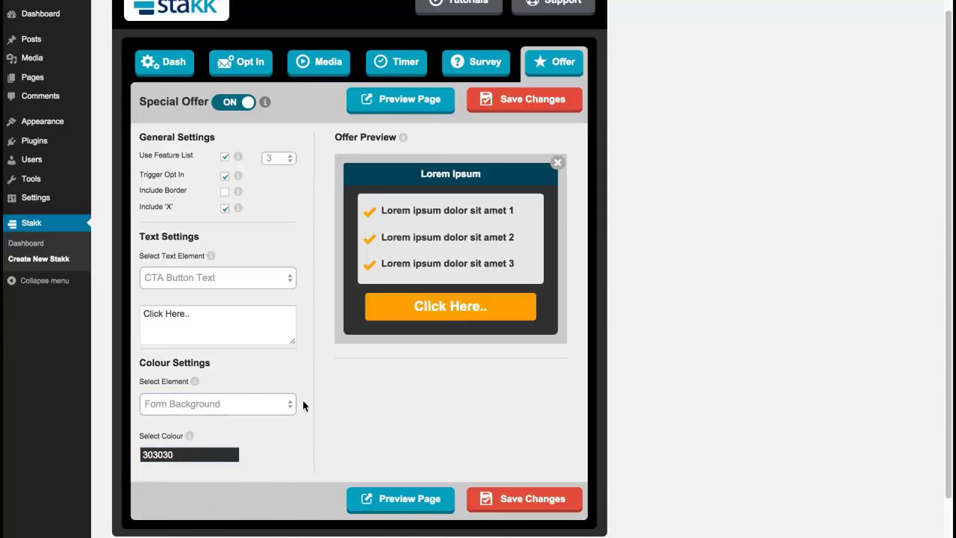
{"action": "left_click", "coordinate": [556, 490]}
- Keep the built-in opt-in form without a border and add a close X to it
{"action": "left_click", "coordinate": [246, 62]}
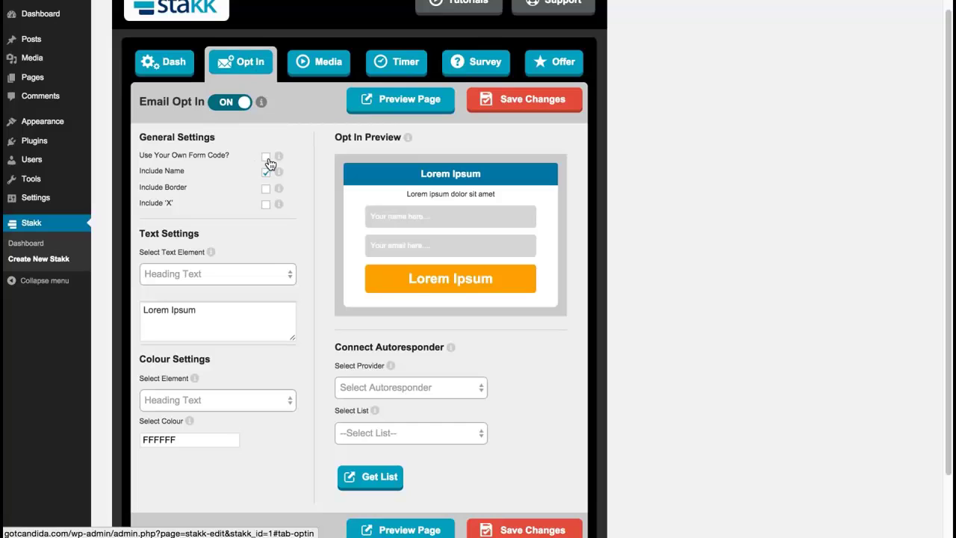
{"action": "left_click", "coordinate": [267, 159]}
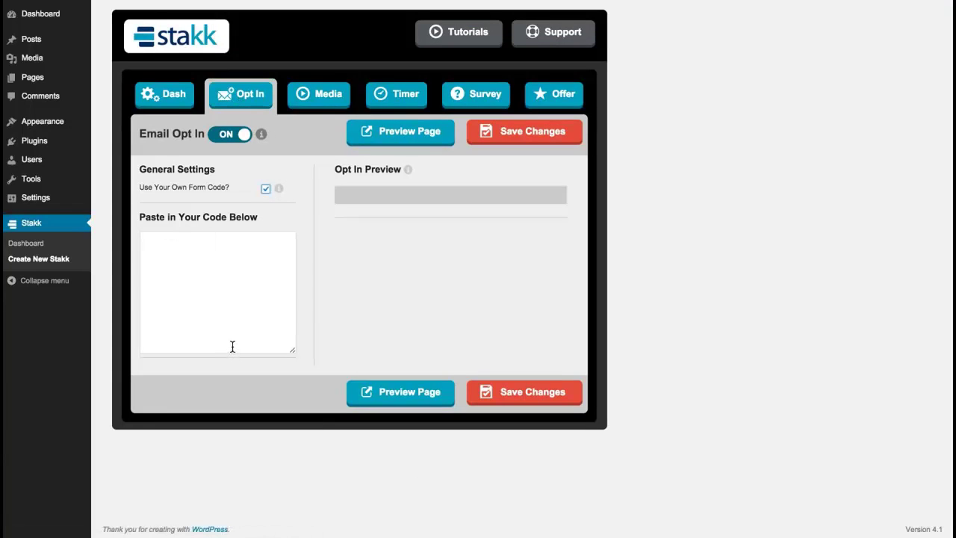
{"action": "left_click", "coordinate": [266, 189]}
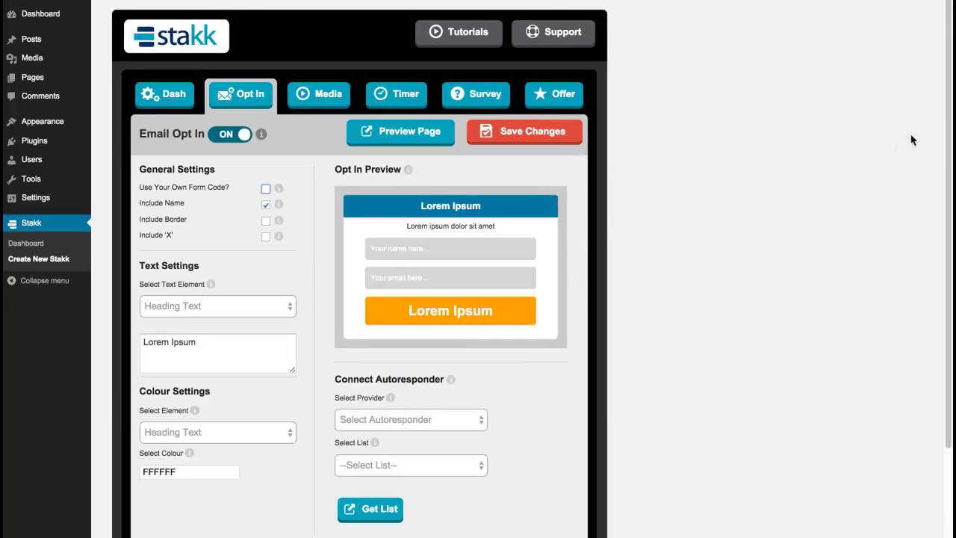
{"action": "scroll", "coordinate": [939, 149], "scroll_direction": "down", "scroll_amount": 2}
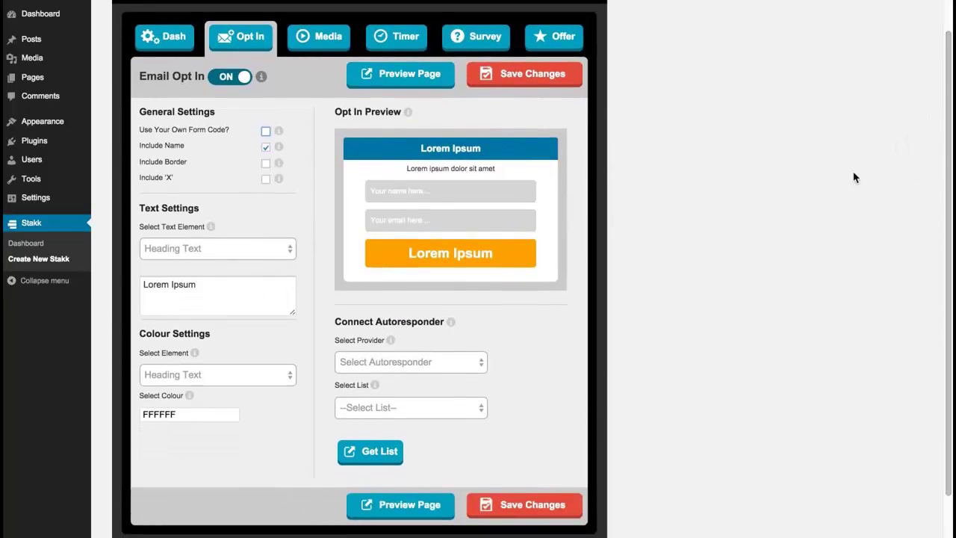
{"action": "left_click", "coordinate": [266, 163]}
{"action": "left_click", "coordinate": [268, 163]}
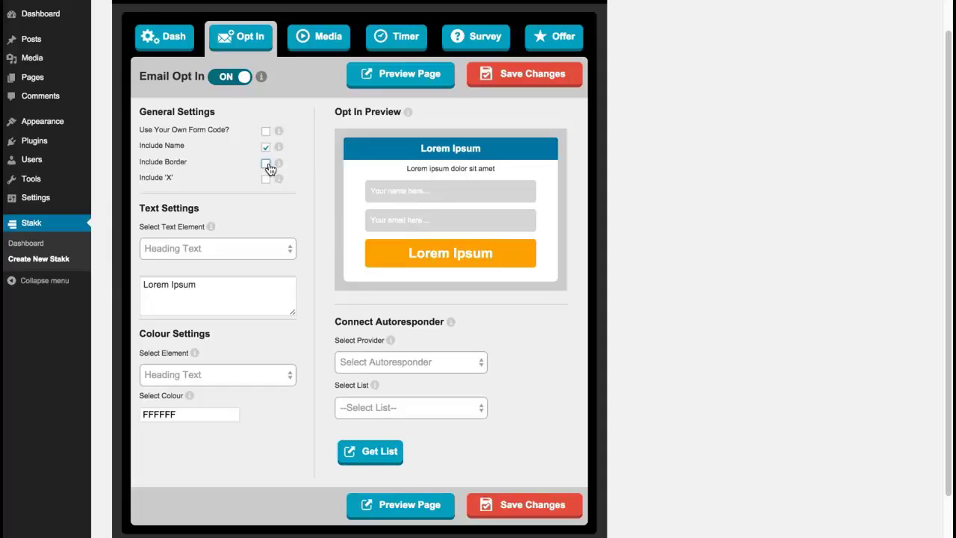
{"action": "left_click", "coordinate": [266, 180]}
{"action": "left_click", "coordinate": [267, 180]}
{"action": "left_click", "coordinate": [267, 180]}
- Change the opt-in Button Text to "Get Instant Access!"
{"action": "left_click", "coordinate": [327, 37]}
{"action": "left_click", "coordinate": [397, 37]}
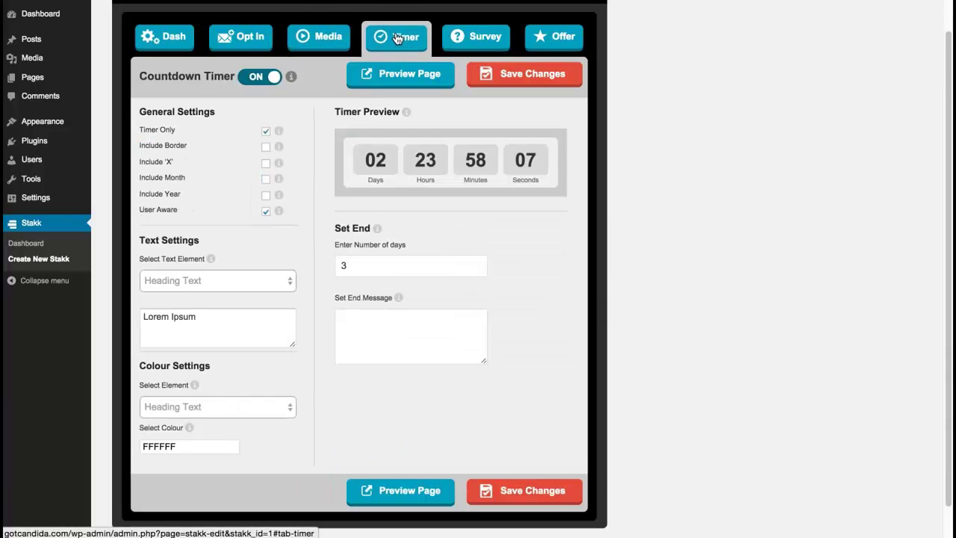
{"action": "left_click", "coordinate": [299, 41]}
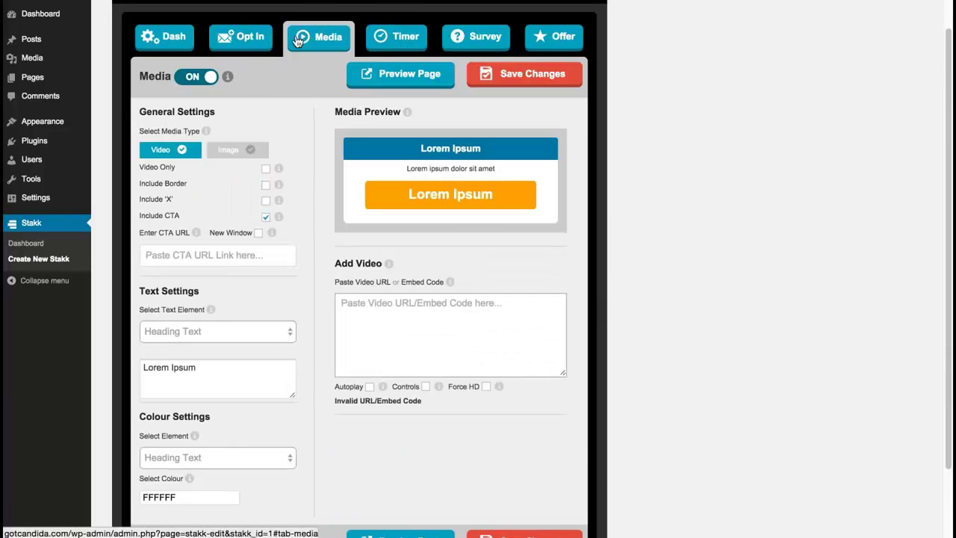
{"action": "left_click", "coordinate": [247, 42]}
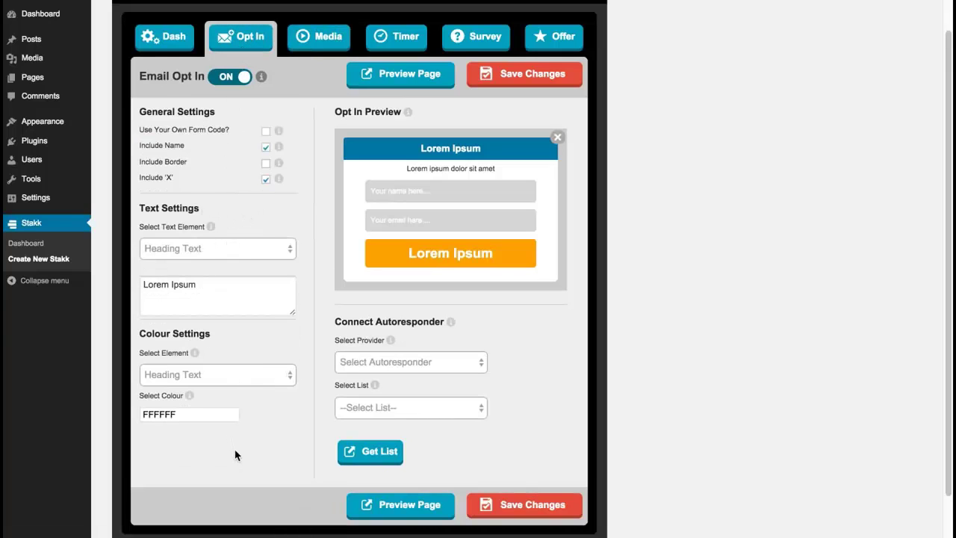
{"action": "left_click", "coordinate": [231, 253]}
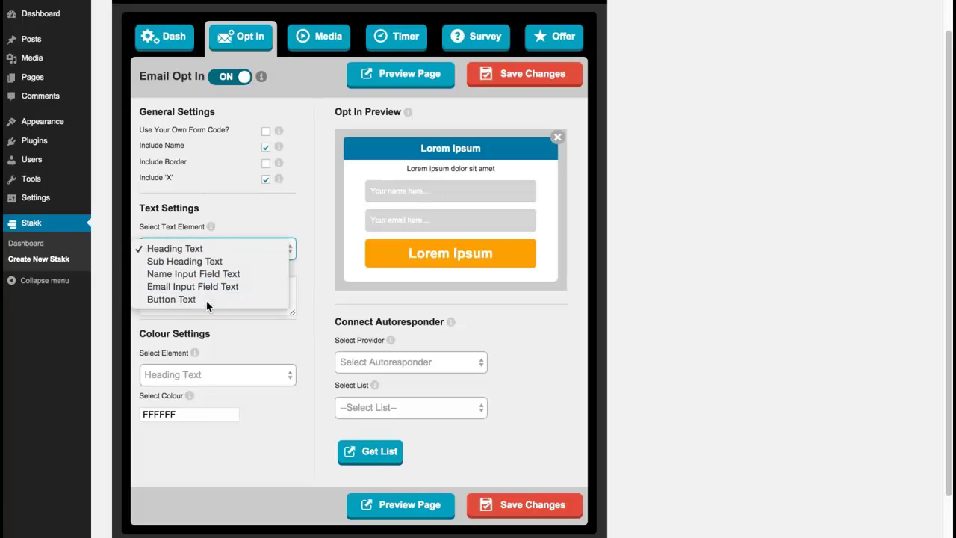
{"action": "left_click", "coordinate": [202, 298]}
{"action": "left_click_drag", "start_coordinate": [202, 285], "coordinate": [127, 281]}
{"action": "type", "text": "G"}
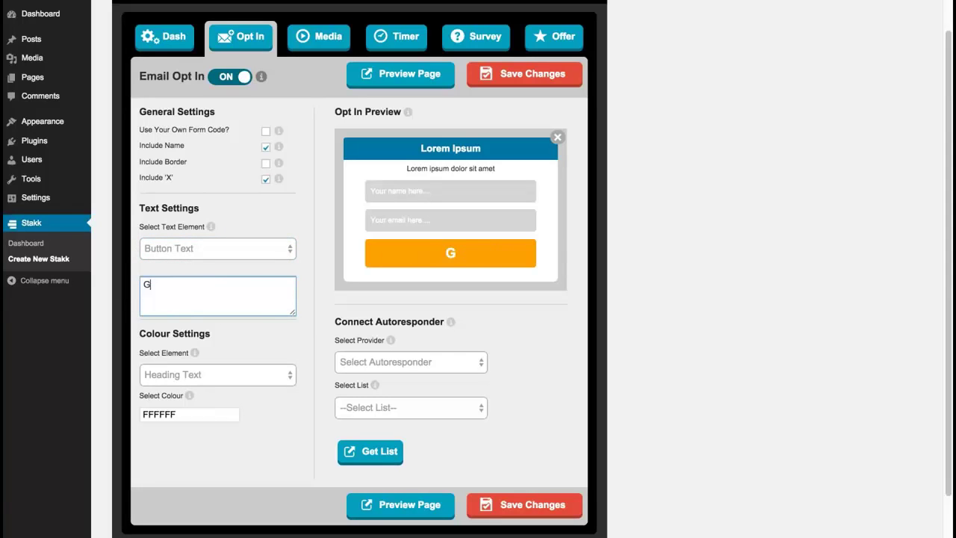
{"action": "type", "text": "et Instant "}
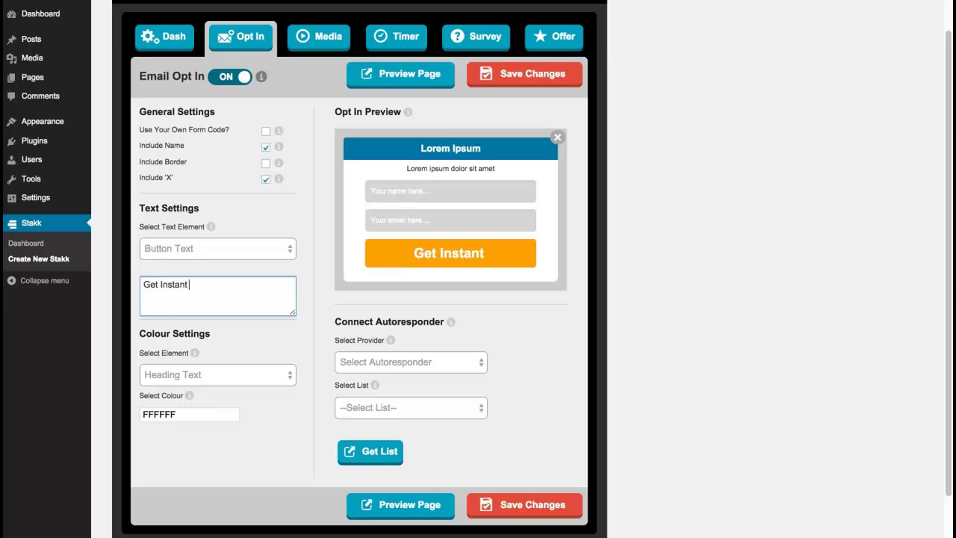
{"action": "type", "text": "Access!"}
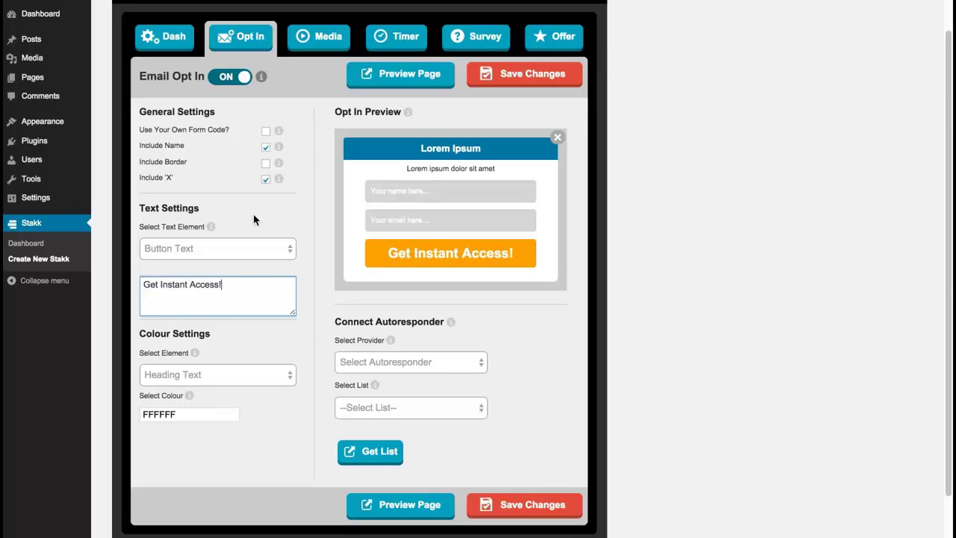
- Darken the opt-in heading background colour to 002838
{"action": "left_click", "coordinate": [223, 375]}
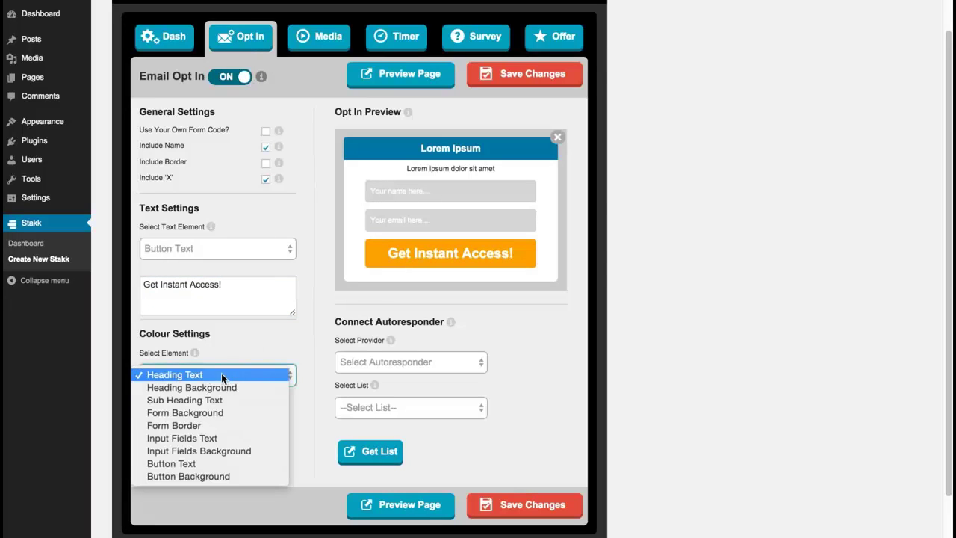
{"action": "left_click", "coordinate": [222, 388]}
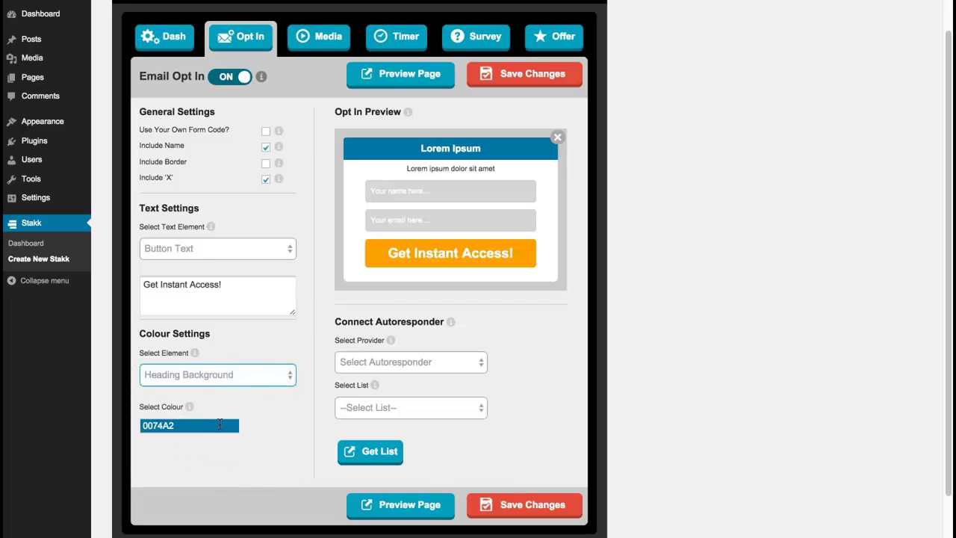
{"action": "left_click", "coordinate": [219, 425]}
{"action": "left_click_drag", "start_coordinate": [255, 465], "coordinate": [258, 490]}
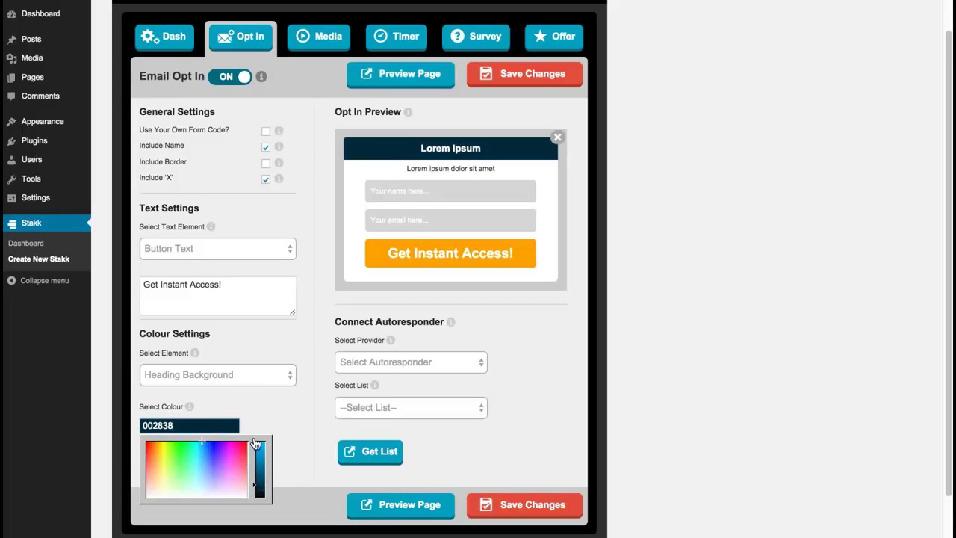
{"action": "left_click", "coordinate": [256, 413]}
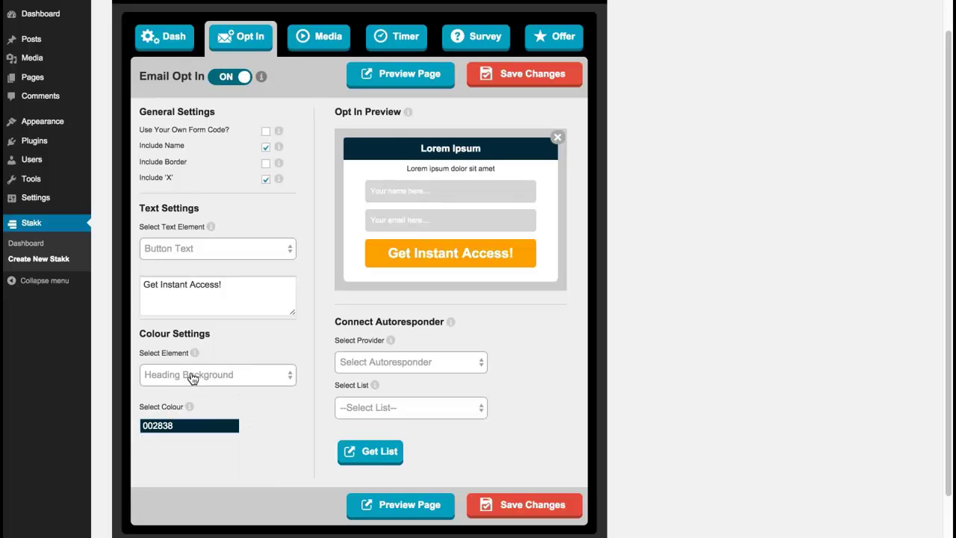
- Set the opt-in form background colour to dark grey 3D3D3D
{"action": "left_click", "coordinate": [212, 379]}
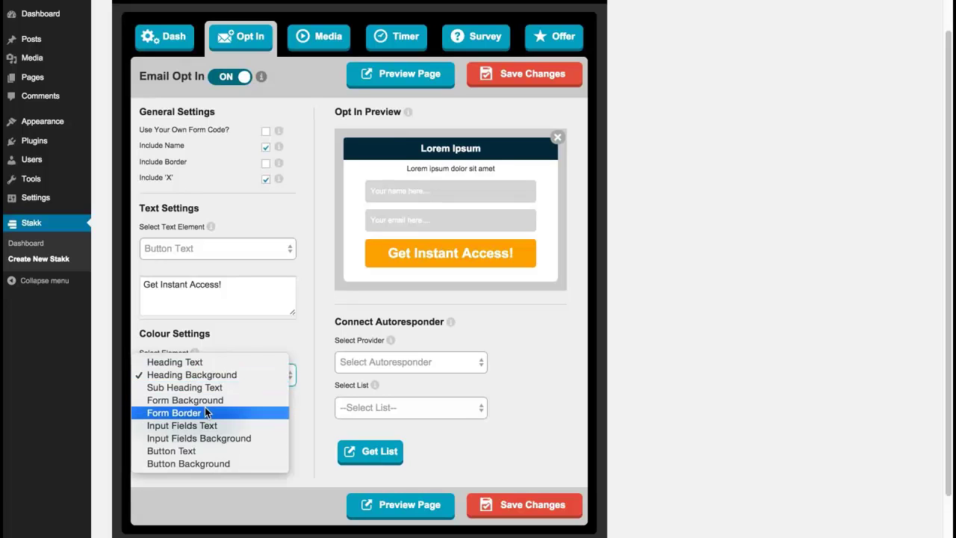
{"action": "left_click", "coordinate": [213, 399]}
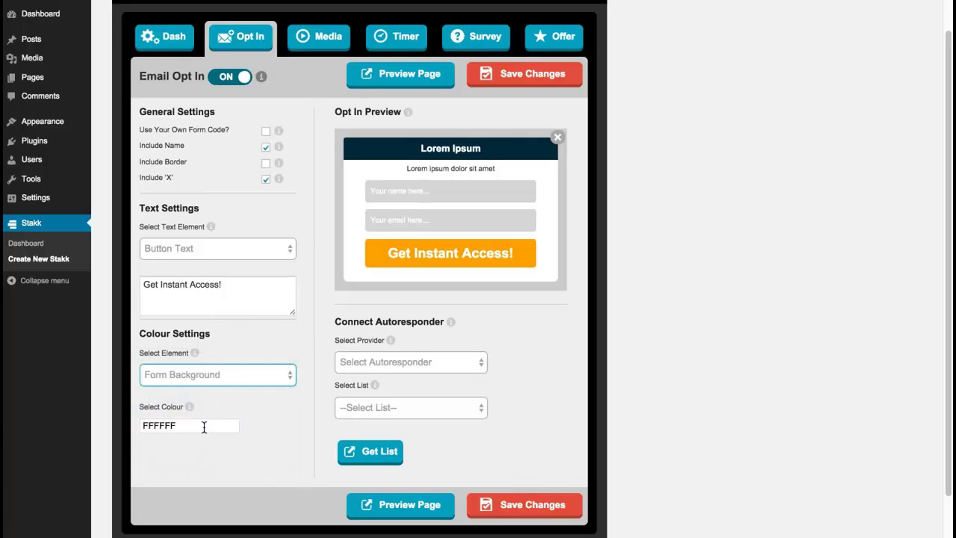
{"action": "left_click", "coordinate": [206, 425]}
{"action": "left_click_drag", "start_coordinate": [260, 467], "coordinate": [259, 489]}
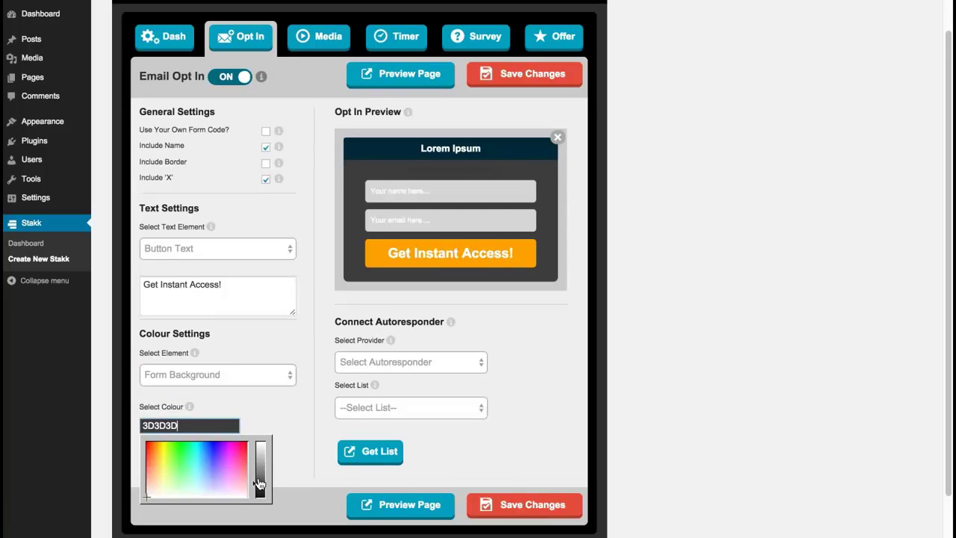
{"action": "left_click", "coordinate": [283, 415]}
- Lighten the heading background colour to blue 005B80
{"action": "left_click", "coordinate": [247, 374]}
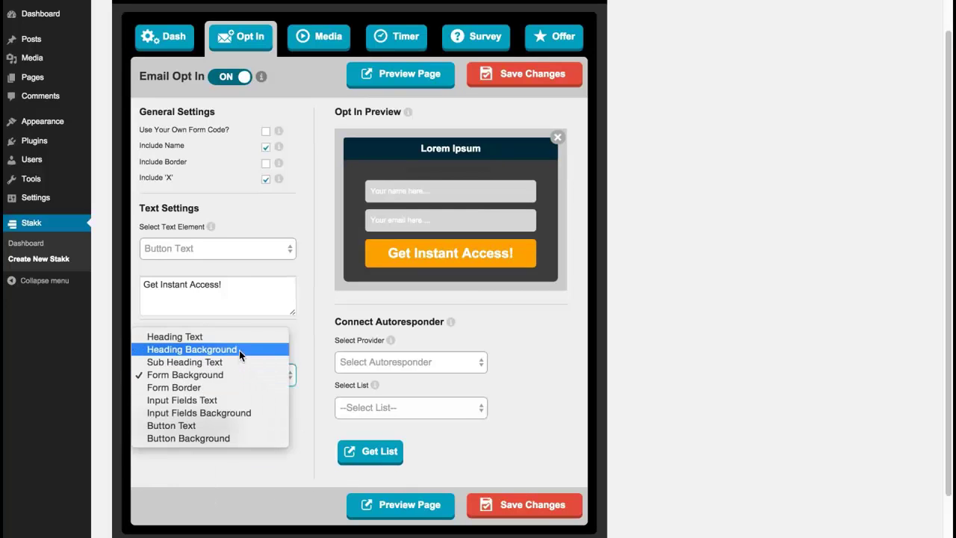
{"action": "left_click", "coordinate": [239, 349]}
{"action": "left_click", "coordinate": [232, 423]}
{"action": "mouse_move", "coordinate": [260, 487]}
{"action": "left_mouse_down"}
{"action": "mouse_move", "coordinate": [262, 457]}
{"action": "mouse_move", "coordinate": [261, 468]}
{"action": "left_mouse_up"}
{"action": "left_click", "coordinate": [282, 421]}
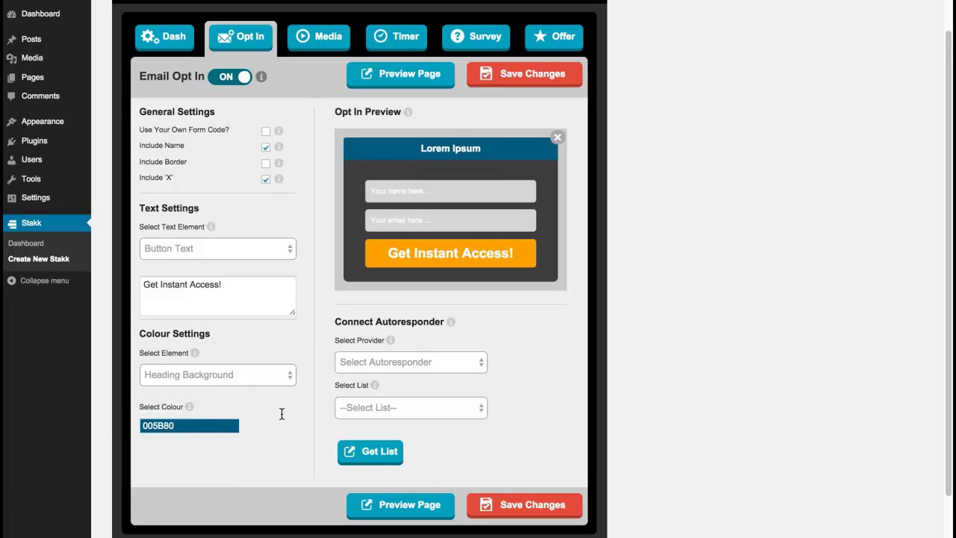
- Delete all of the opt-in's Sub Heading Text
{"action": "left_click", "coordinate": [223, 259]}
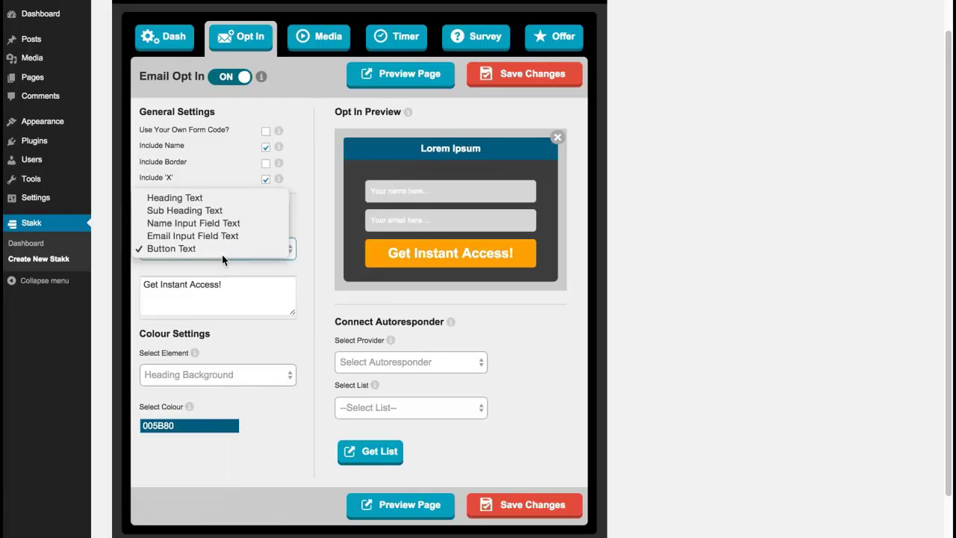
{"action": "left_click", "coordinate": [224, 210]}
{"action": "left_click_drag", "start_coordinate": [254, 284], "coordinate": [145, 277]}
{"action": "key", "text": "BackSpace"}
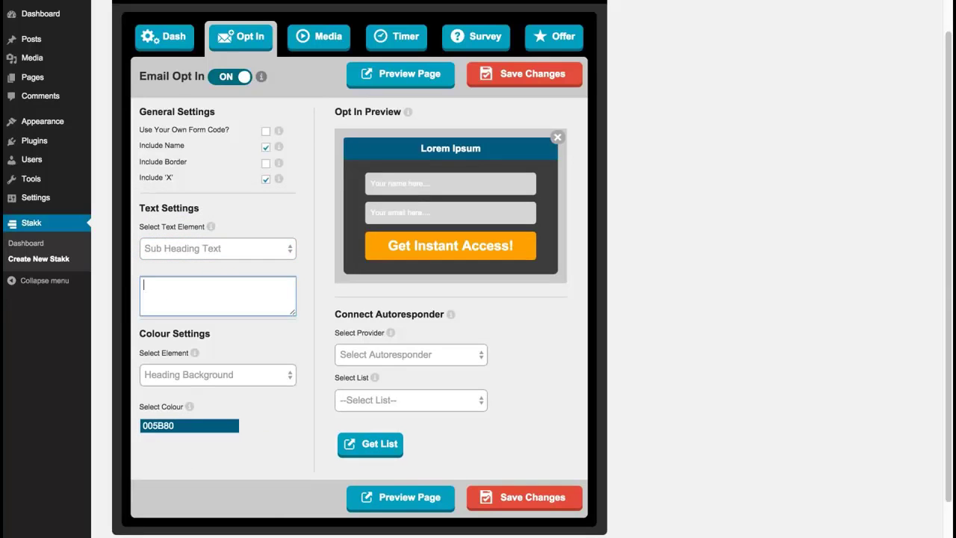
{"action": "left_click", "coordinate": [272, 441]}
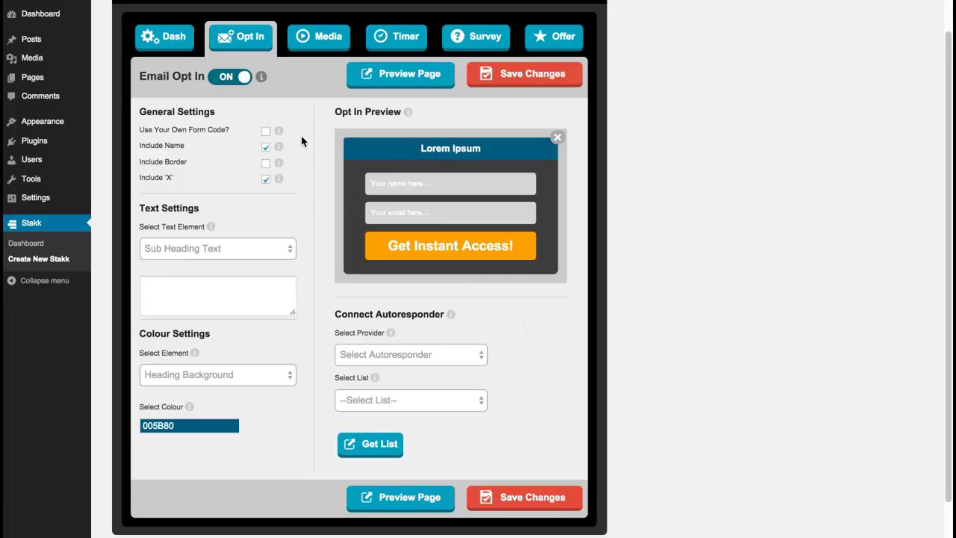
- Uncheck Include Name, leave the provider unselected, and save the opt-in changes
{"action": "left_click", "coordinate": [266, 146]}
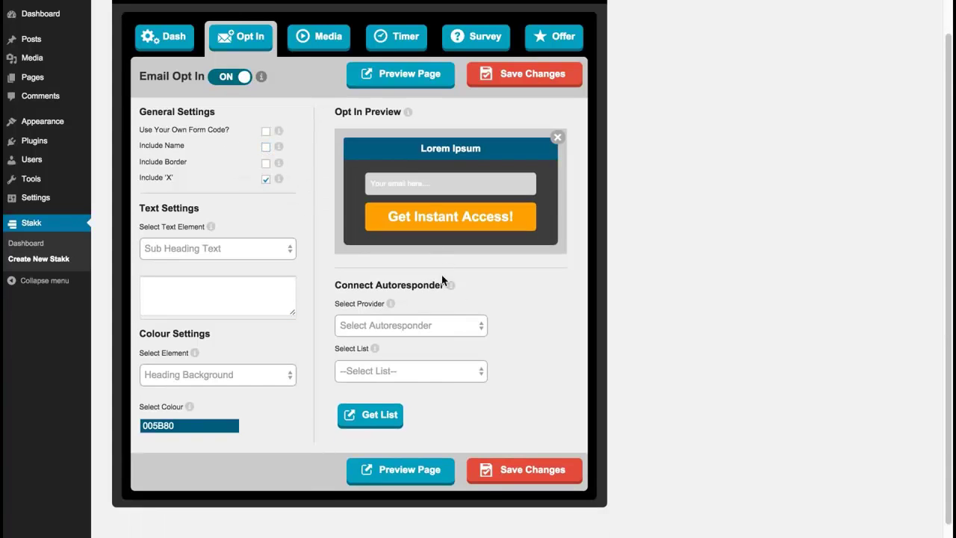
{"action": "left_click", "coordinate": [479, 327]}
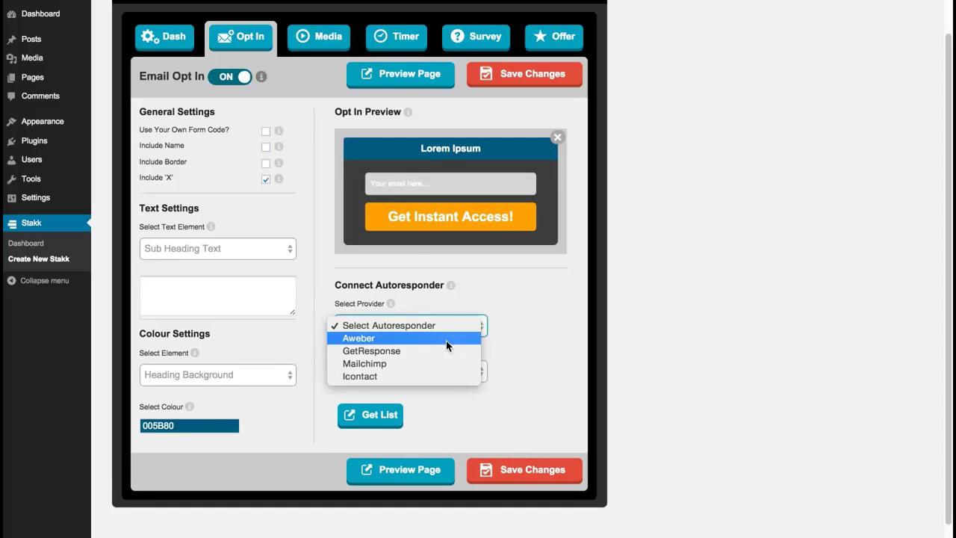
{"action": "left_click", "coordinate": [555, 326]}
{"action": "left_click", "coordinate": [515, 305]}
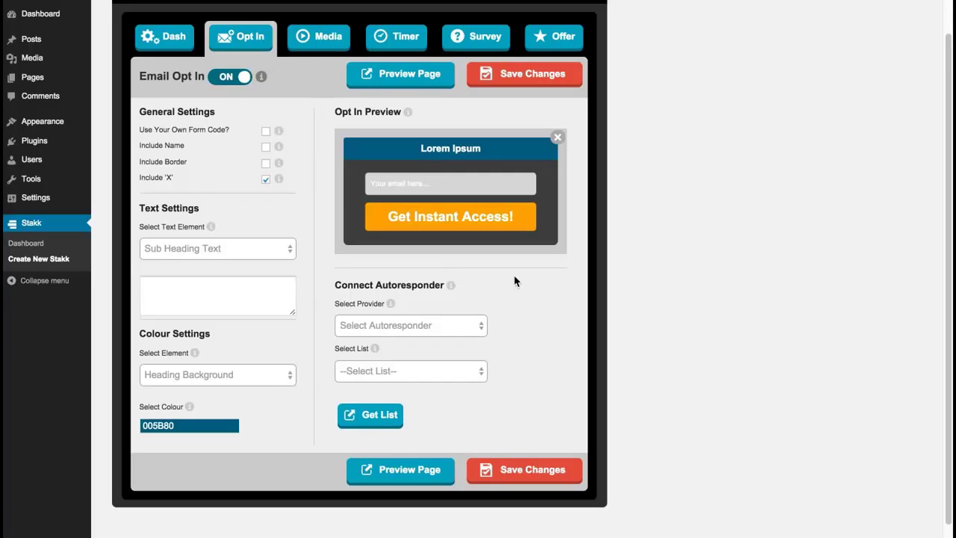
{"action": "left_click", "coordinate": [520, 472]}
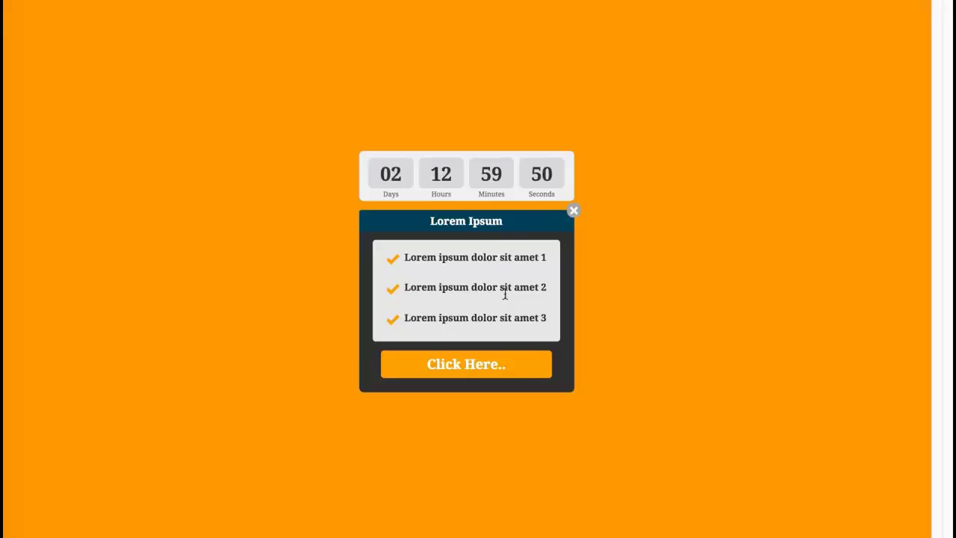
- On the demo page, use the offer's Click Here to reveal the email opt-in, then close the pop-up
{"action": "left_click", "coordinate": [473, 370]}
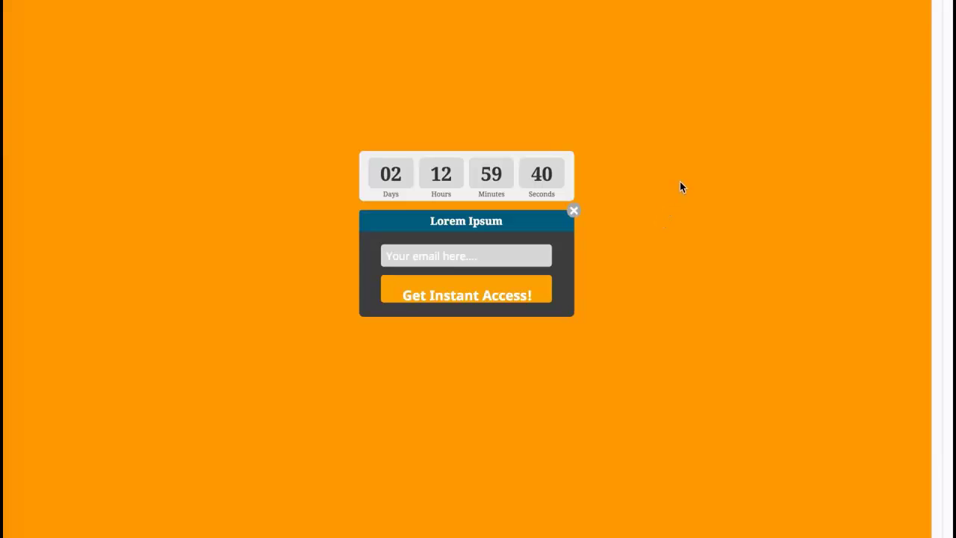
{"action": "left_click", "coordinate": [694, 144]}
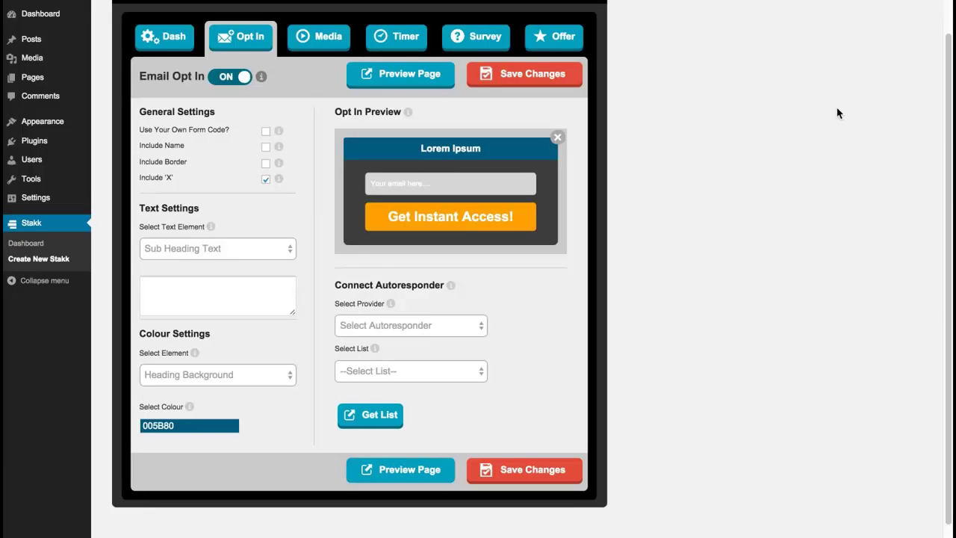
- On the Dash tab, set Choose Page Animation to None
{"action": "left_click", "coordinate": [166, 40]}
{"action": "mouse_move", "coordinate": [946, 94]}
{"action": "left_mouse_down"}
{"action": "mouse_move", "coordinate": [934, 162]}
{"action": "mouse_move", "coordinate": [926, 169]}
{"action": "mouse_move", "coordinate": [907, 156]}
{"action": "left_mouse_up"}
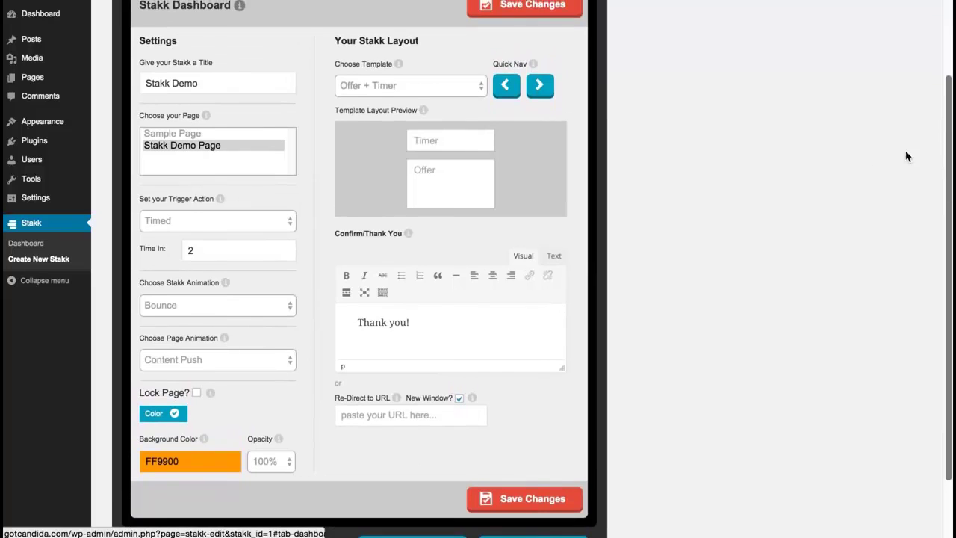
{"action": "left_click", "coordinate": [194, 360]}
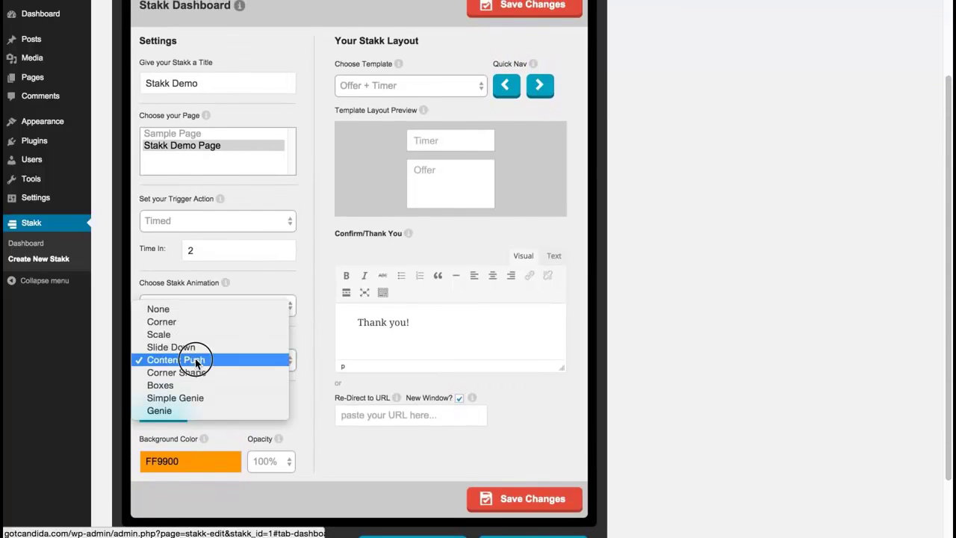
{"action": "left_click", "coordinate": [223, 310]}
- Make the page background an image using the pasted city-HD-BG.jpg address
{"action": "left_click_drag", "start_coordinate": [948, 258], "coordinate": [774, 313]}
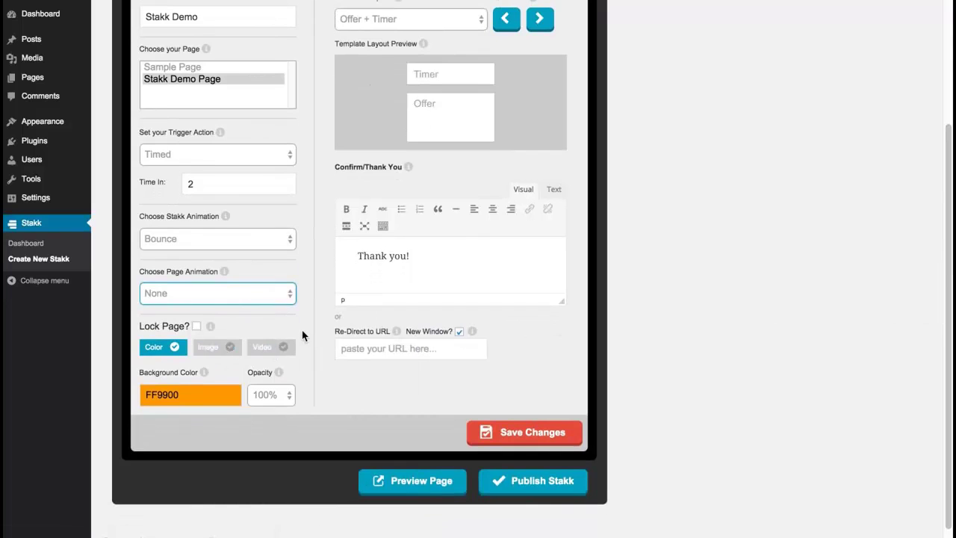
{"action": "left_click", "coordinate": [210, 349]}
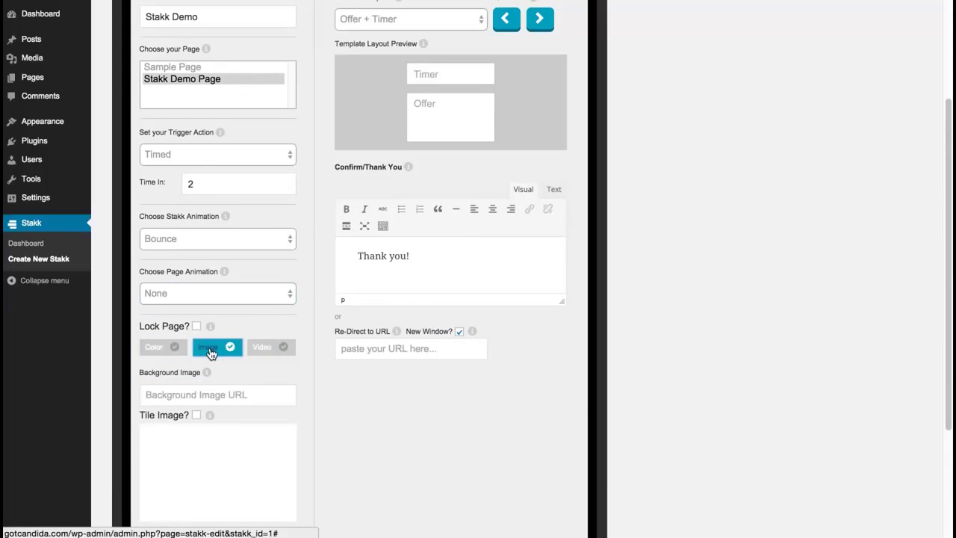
{"action": "left_click_drag", "start_coordinate": [946, 202], "coordinate": [939, 256]}
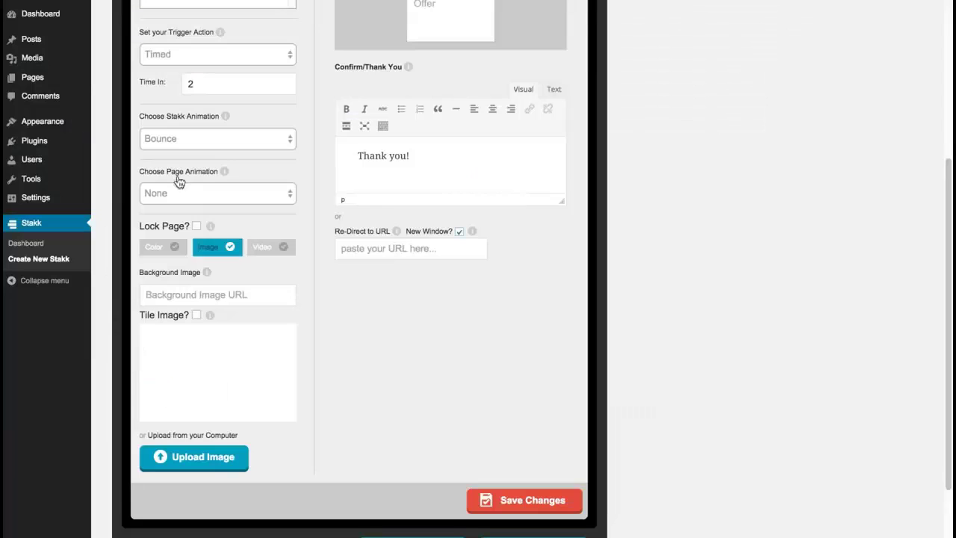
{"action": "left_click", "coordinate": [200, 292]}
{"action": "key", "text": "ctrl+v"}
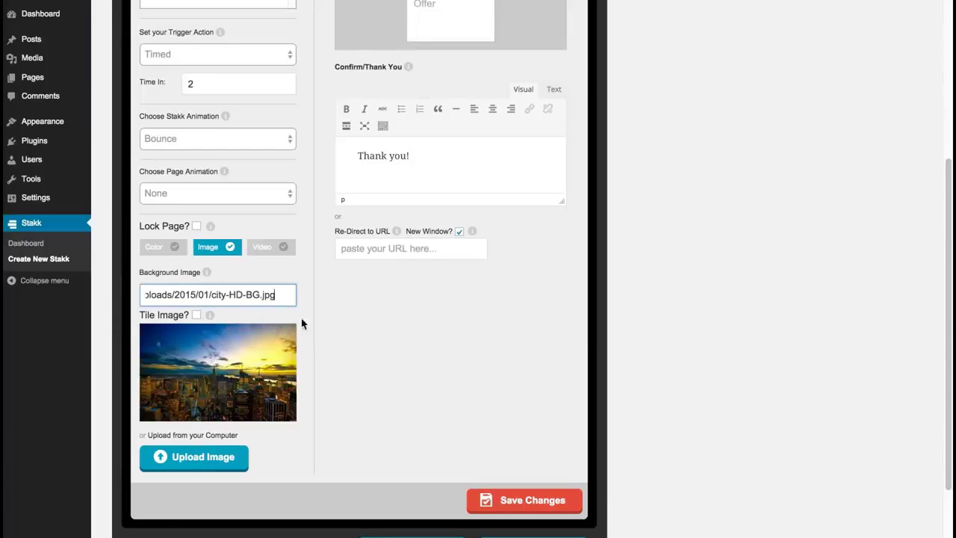
{"action": "left_click", "coordinate": [364, 322]}
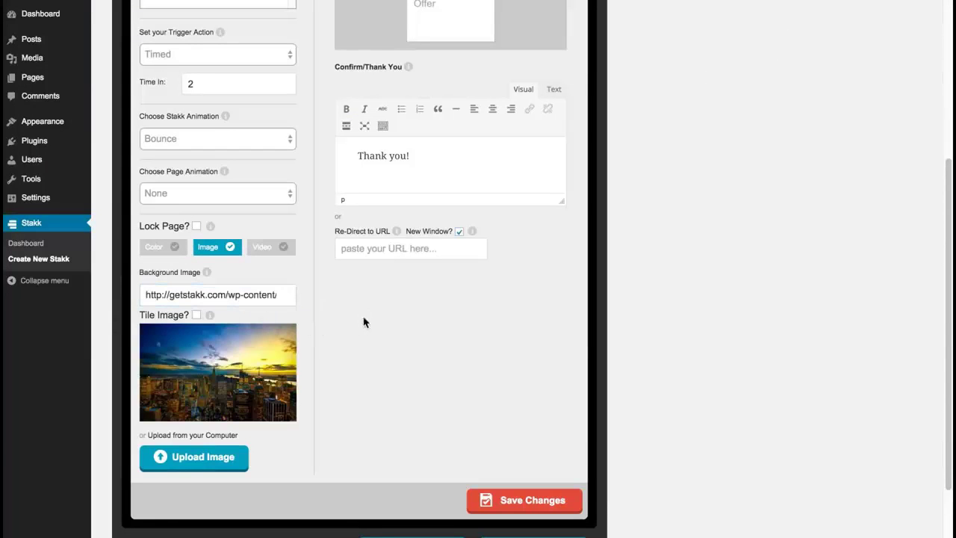
- Save, view the pop-up over the city skyline background, then close the pop-up
{"action": "left_click", "coordinate": [535, 504]}
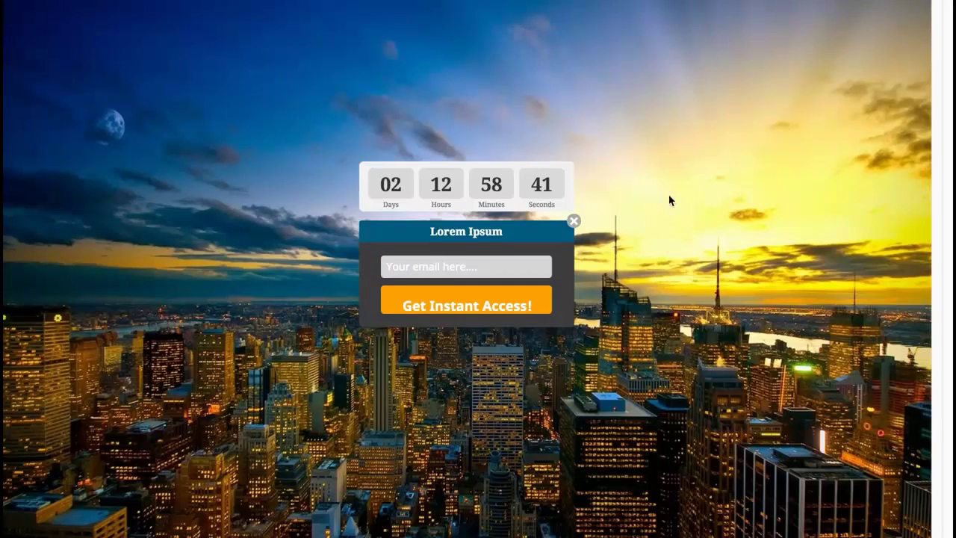
{"action": "left_click", "coordinate": [672, 163]}
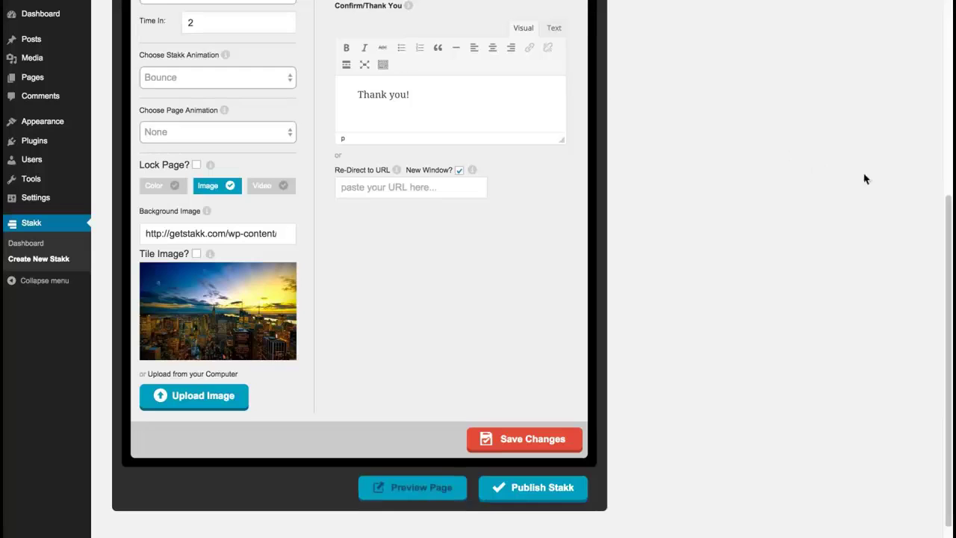
- Set the page background to the pasted YouTube video Ocean Sky, load its preview, and save
{"action": "scroll", "coordinate": [943, 213], "scroll_direction": "down", "scroll_amount": 1}
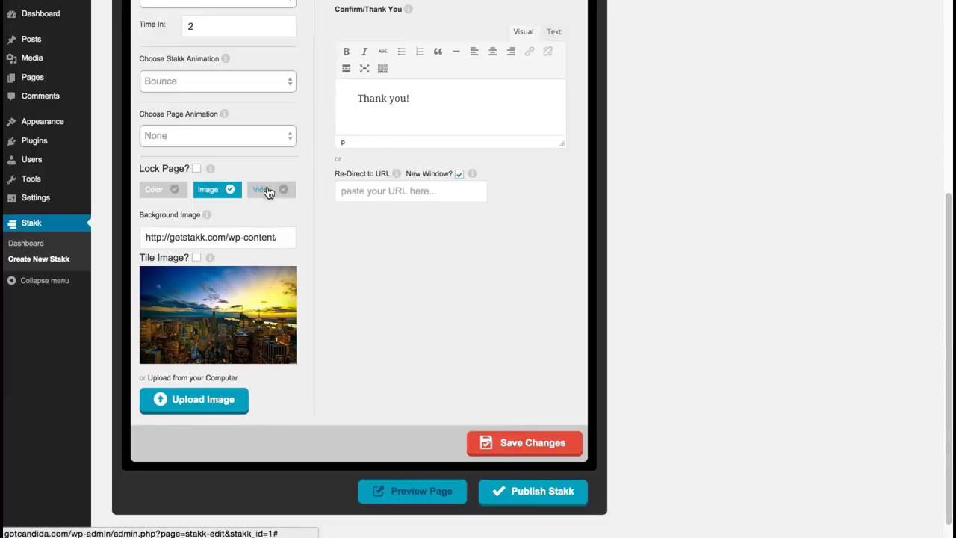
{"action": "left_click", "coordinate": [267, 189]}
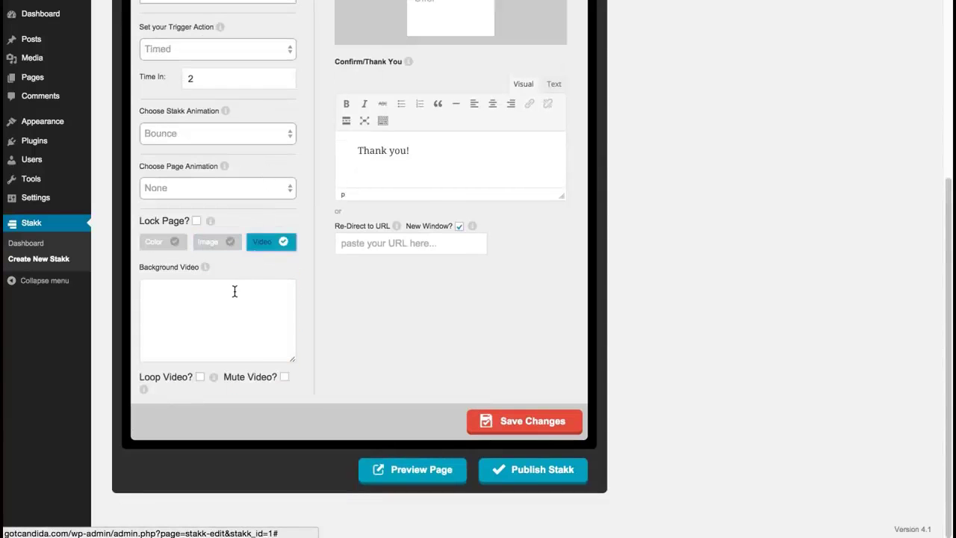
{"action": "left_click", "coordinate": [233, 290]}
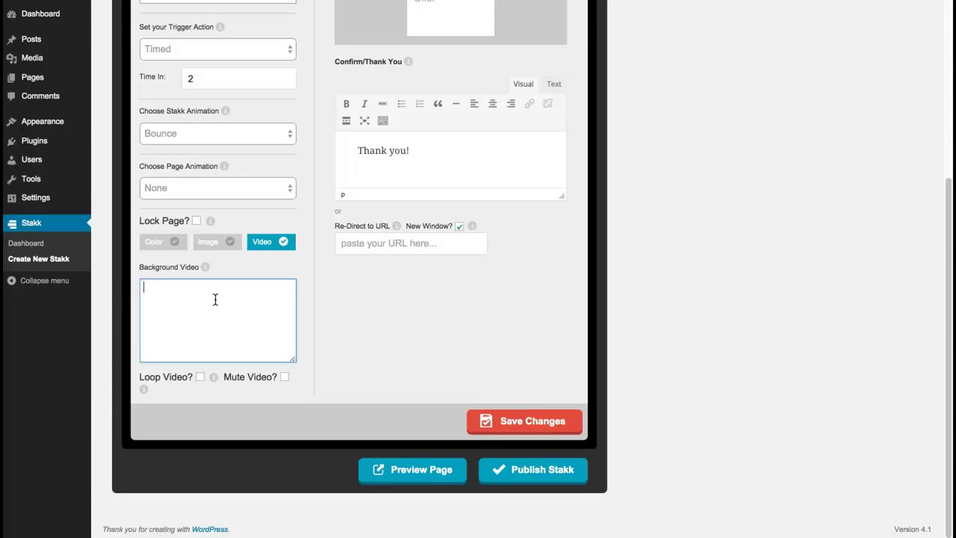
{"action": "type", "text": "https://www.youtube.com/watch?v=DSLgAsrcpGQ"}
{"action": "left_click", "coordinate": [305, 284]}
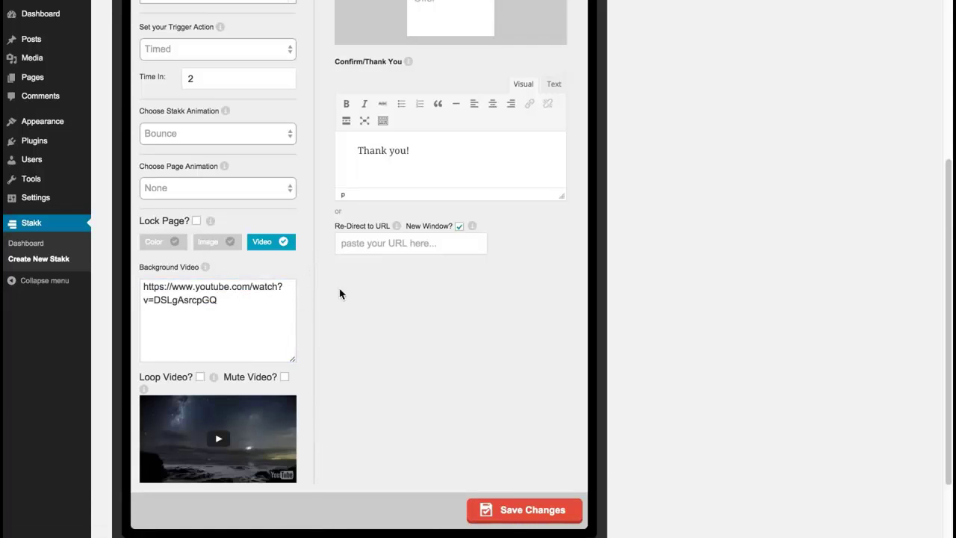
{"action": "left_click", "coordinate": [566, 514]}
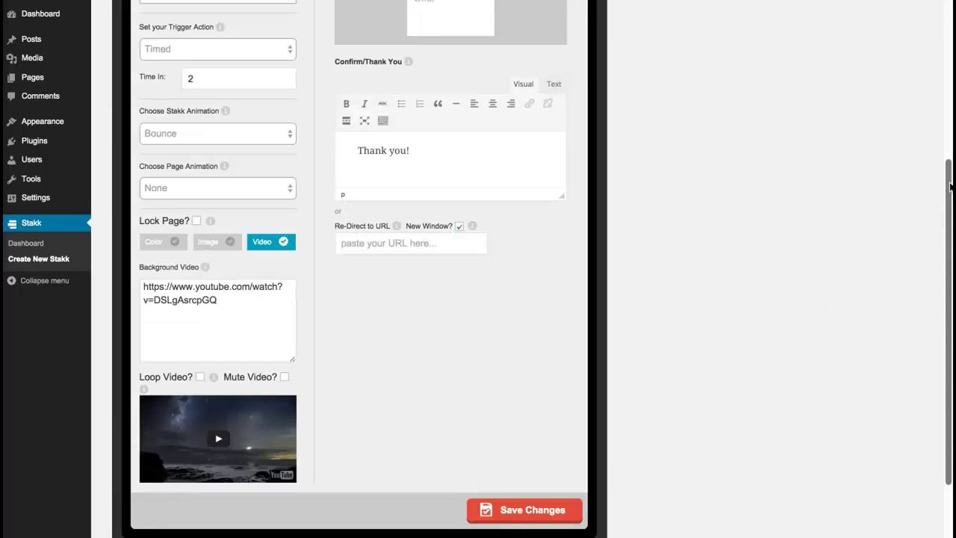
{"action": "mouse_move", "coordinate": [936, 177]}
{"action": "left_mouse_down"}
{"action": "mouse_move", "coordinate": [866, 127]}
{"action": "mouse_move", "coordinate": [715, 51]}
{"action": "left_mouse_up"}
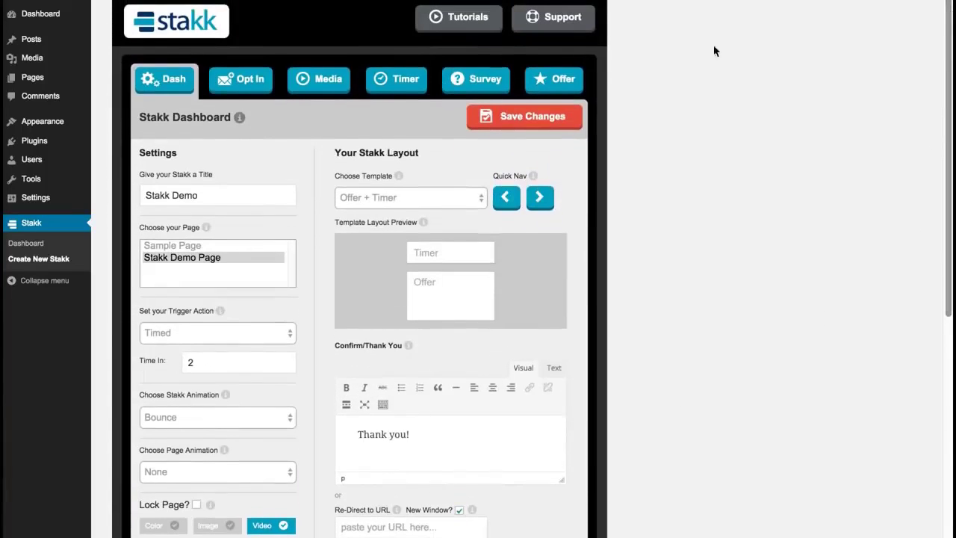
- On the Timer tab, change the Timer Background colour from F1F1F1 to dark grey 404040
{"action": "left_click", "coordinate": [409, 81]}
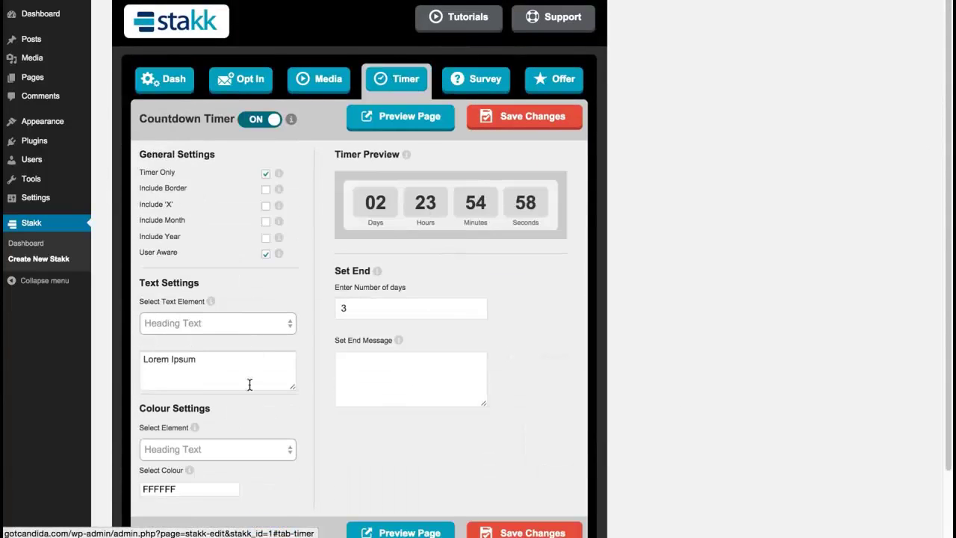
{"action": "left_click", "coordinate": [230, 449]}
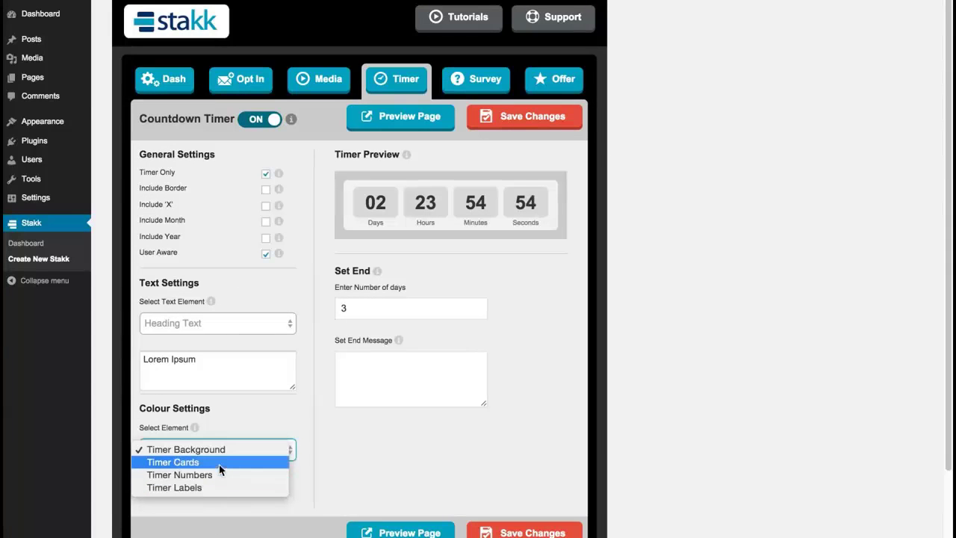
{"action": "left_click", "coordinate": [223, 450]}
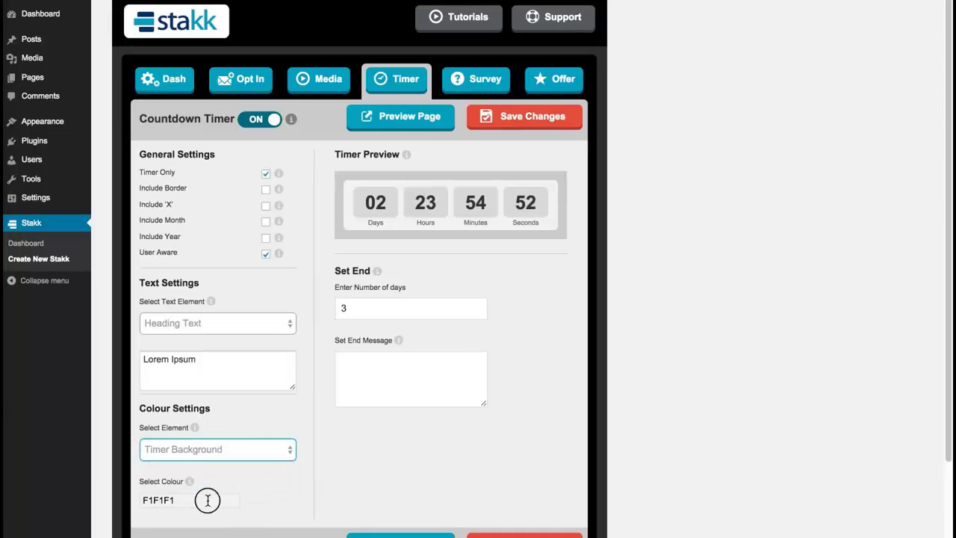
{"action": "left_click", "coordinate": [207, 501]}
{"action": "mouse_move", "coordinate": [257, 468]}
{"action": "left_mouse_down"}
{"action": "mouse_move", "coordinate": [260, 482]}
{"action": "mouse_move", "coordinate": [259, 473]}
{"action": "left_mouse_up"}
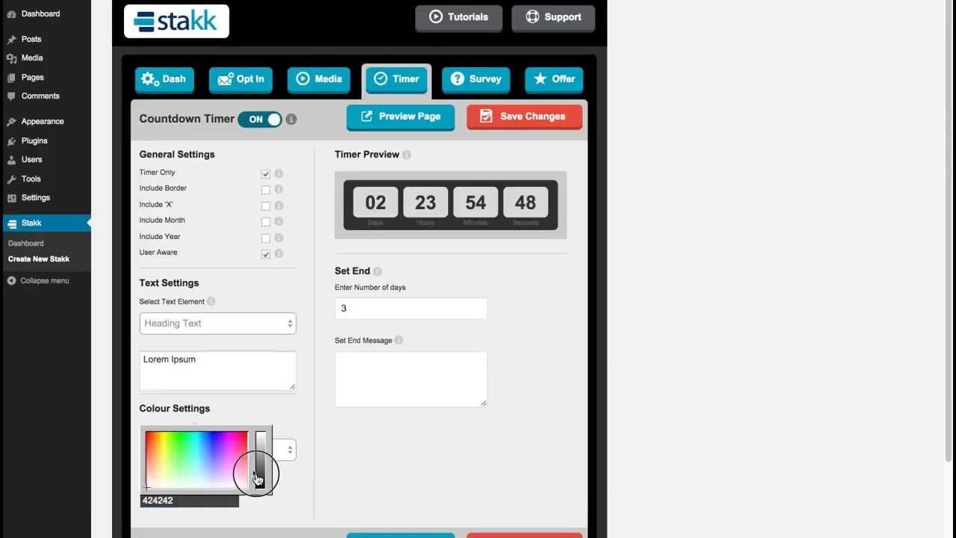
{"action": "left_click", "coordinate": [239, 323]}
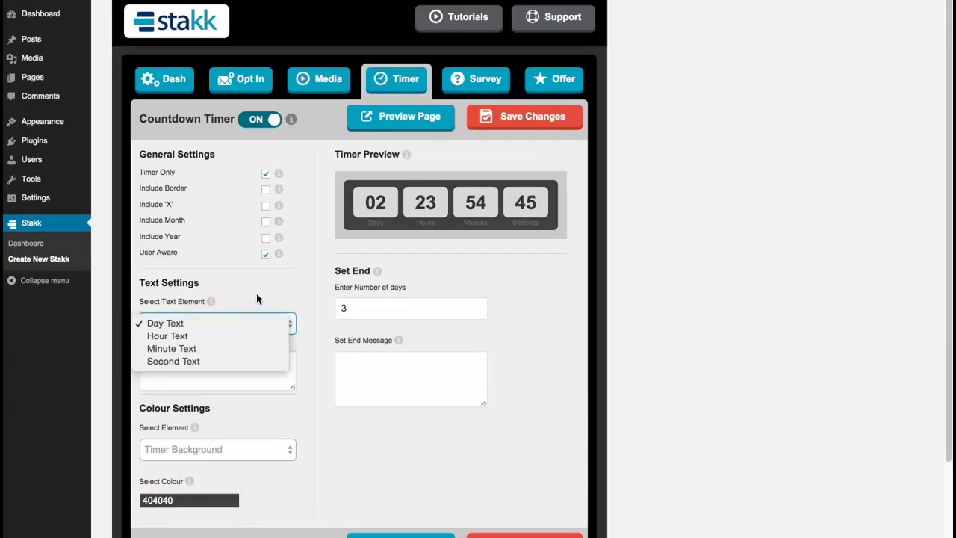
{"action": "left_click", "coordinate": [259, 299]}
{"action": "scroll", "coordinate": [925, 160], "scroll_direction": "up", "scroll_amount": 1}
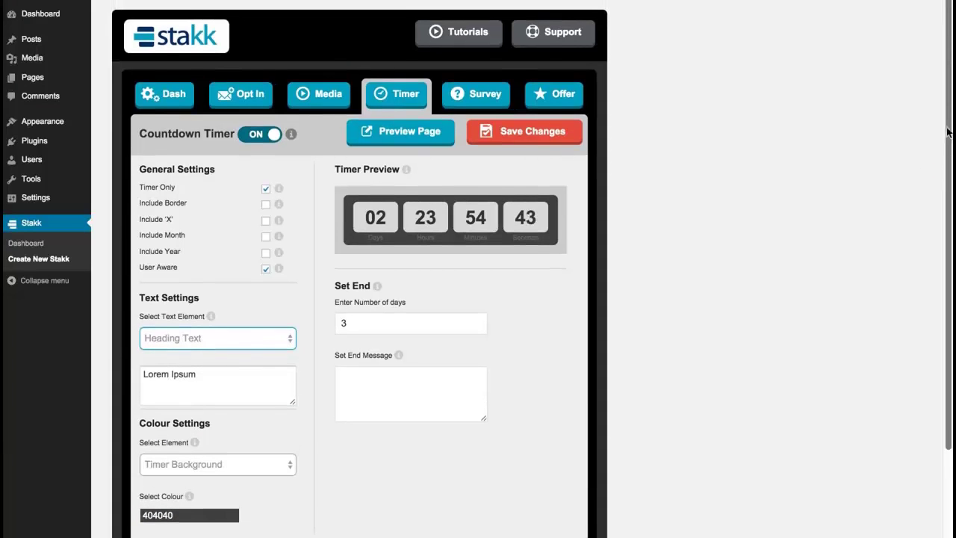
- Save the timer settings and publish Stakk Demo from the Dash tab
{"action": "left_click", "coordinate": [523, 139]}
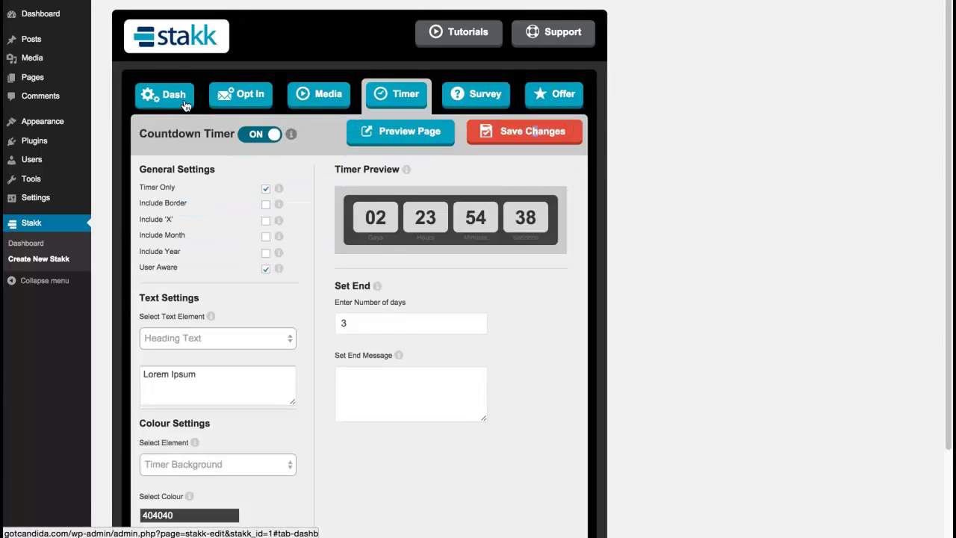
{"action": "left_click", "coordinate": [196, 100]}
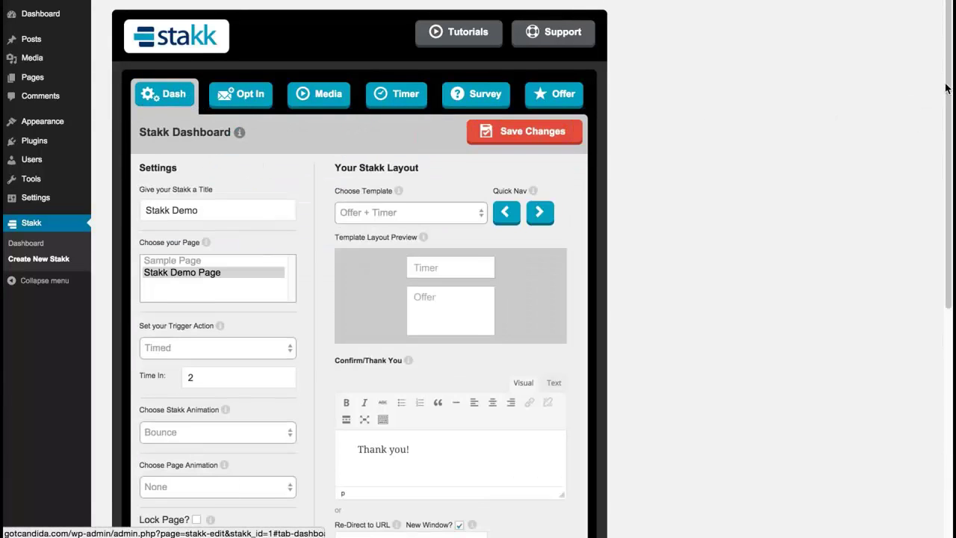
{"action": "mouse_move", "coordinate": [948, 90]}
{"action": "left_mouse_down"}
{"action": "mouse_move", "coordinate": [879, 273]}
{"action": "mouse_move", "coordinate": [876, 321]}
{"action": "left_mouse_up"}
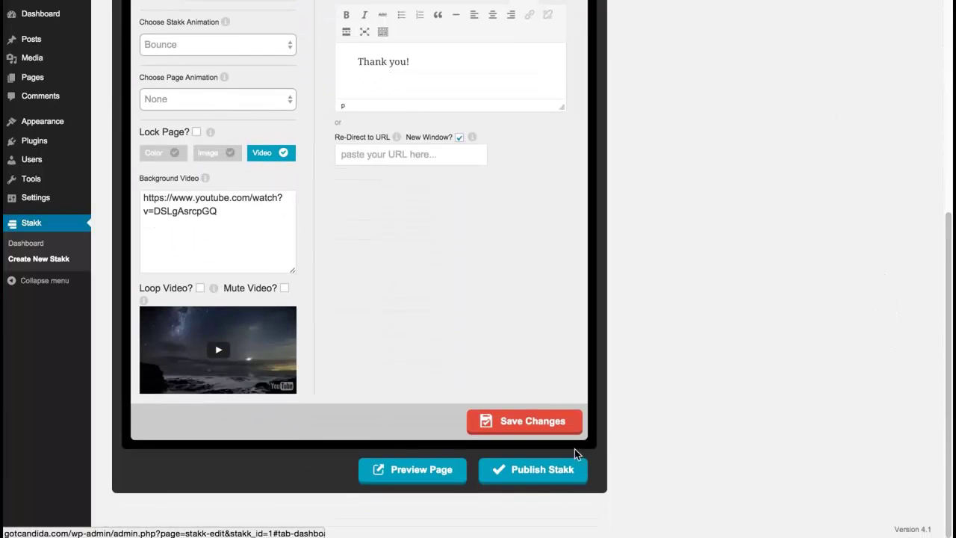
{"action": "left_click", "coordinate": [542, 476]}
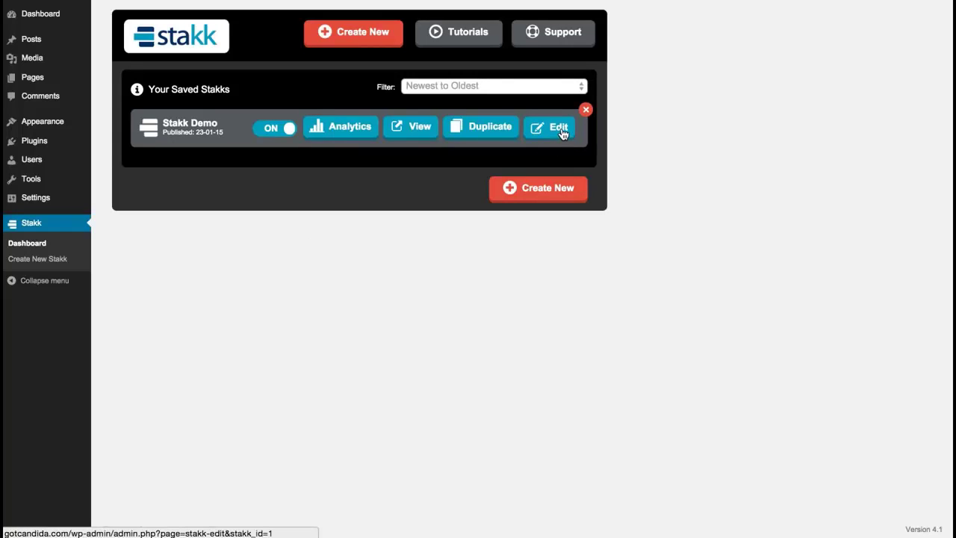
{"action": "left_click", "coordinate": [482, 129]}
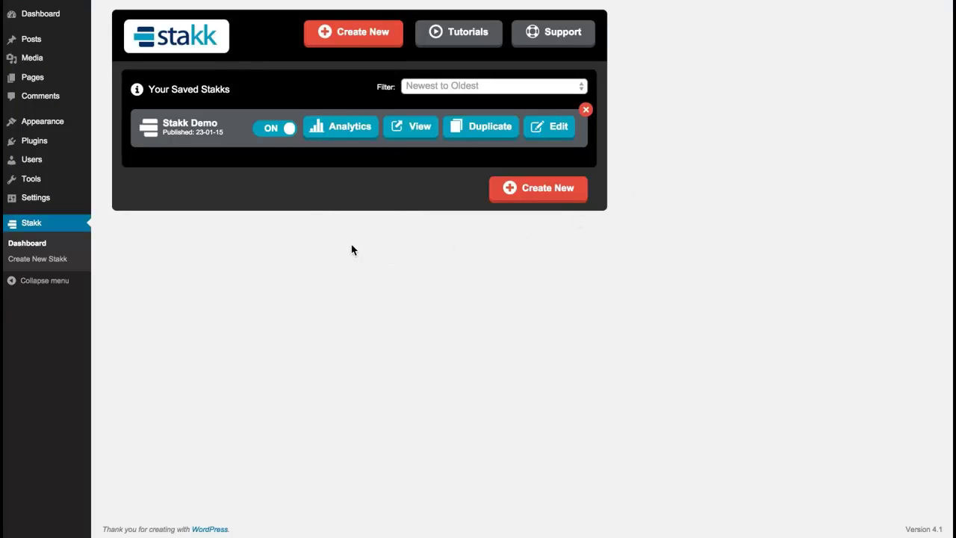
- Review Stakk Demo's analytics (3 views, 2 clicks, 0 emails), then return to the saved stakks
{"action": "left_click", "coordinate": [334, 131]}
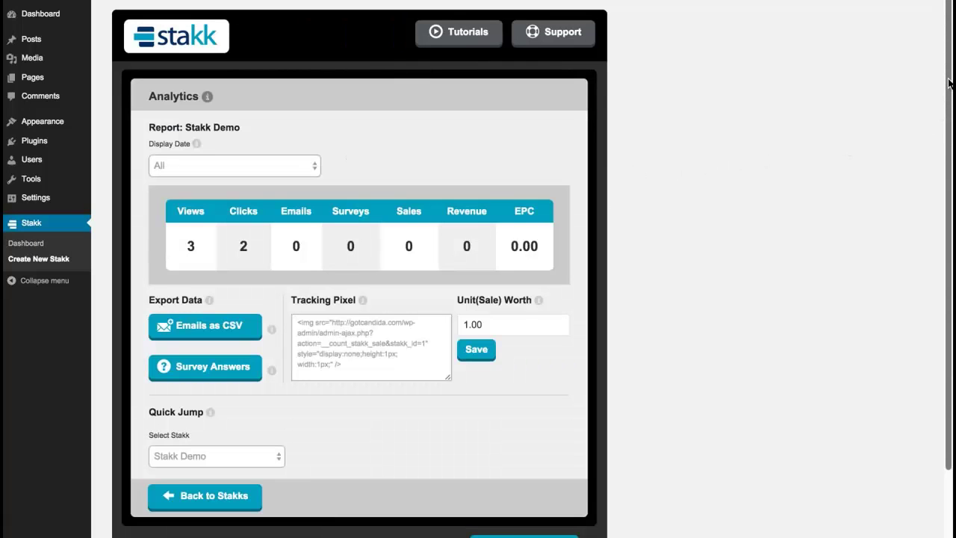
{"action": "left_click_drag", "start_coordinate": [949, 82], "coordinate": [947, 116]}
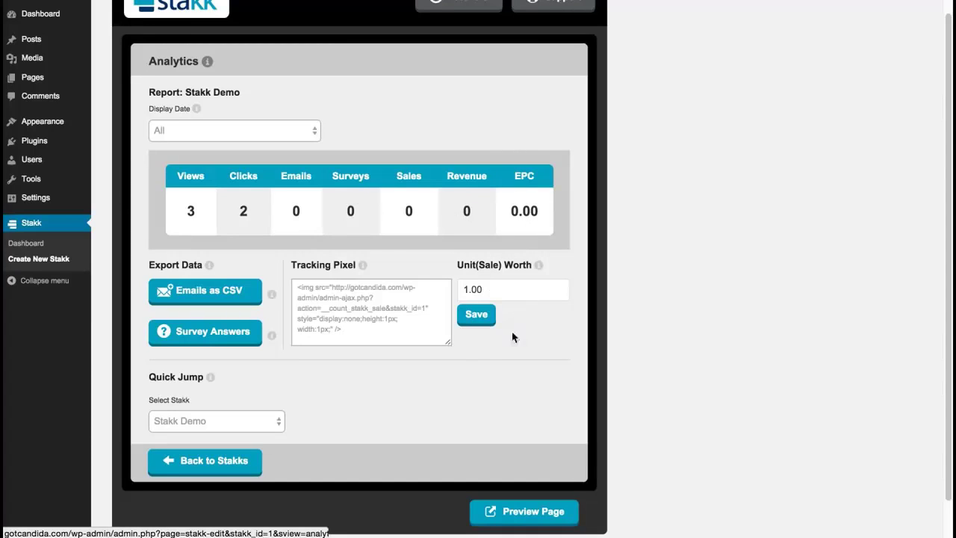
{"action": "left_click", "coordinate": [264, 421]}
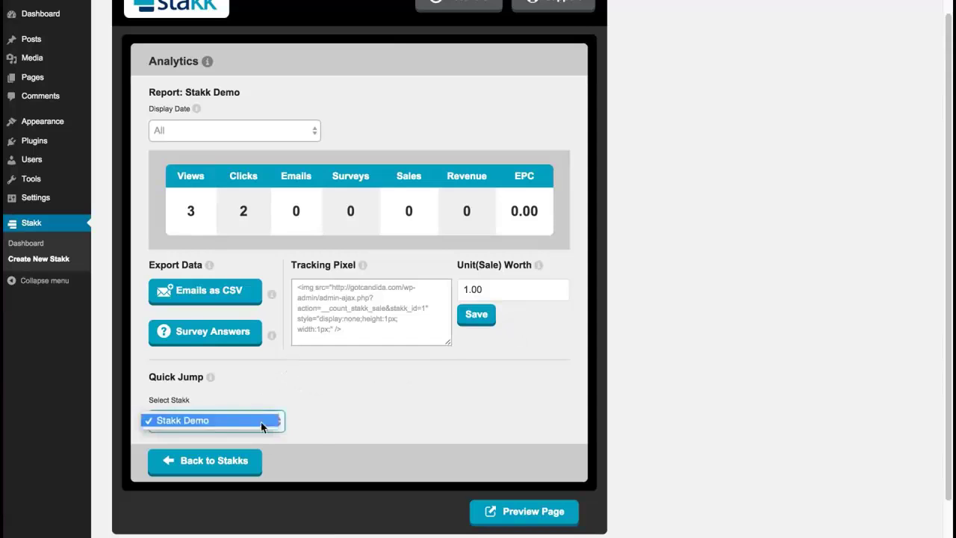
{"action": "left_click", "coordinate": [294, 394]}
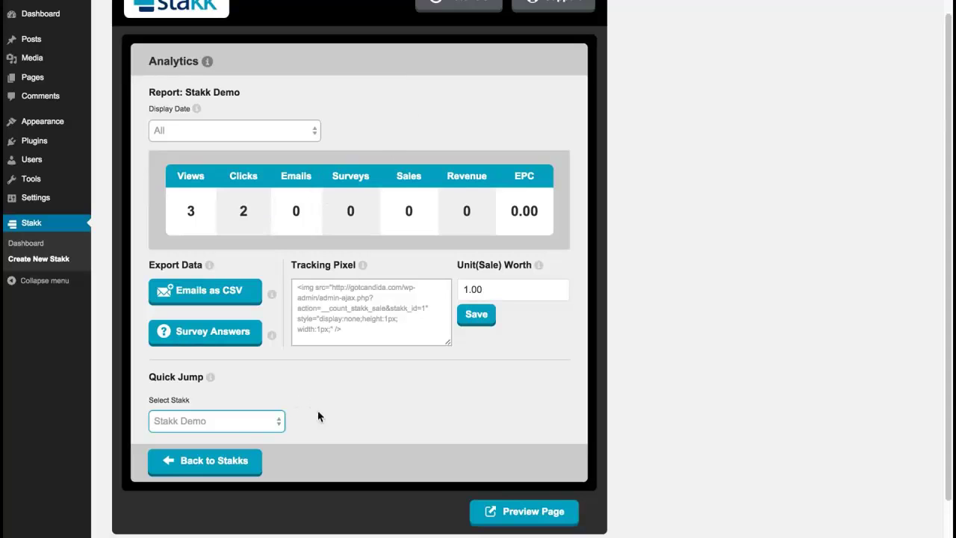
{"action": "left_click", "coordinate": [205, 461]}
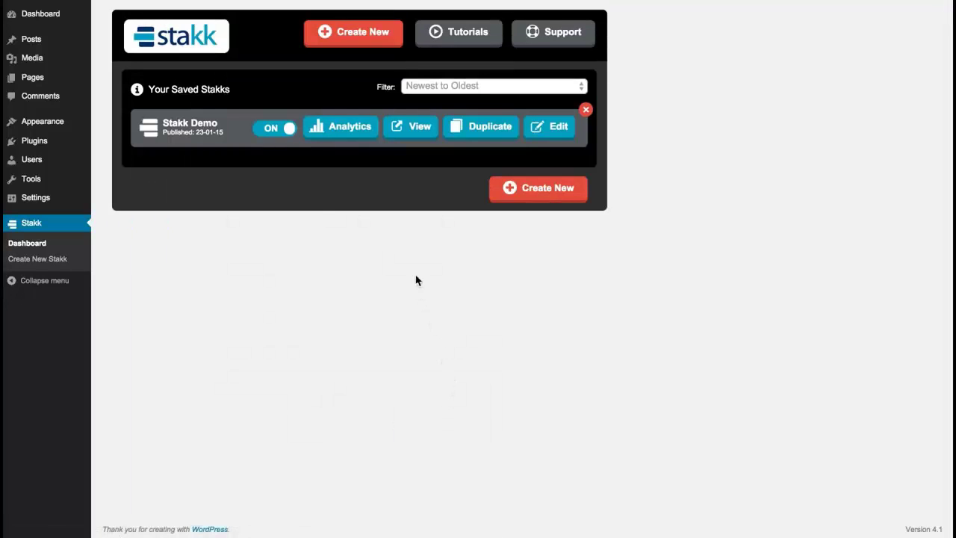
- Edit Stakk Demo and change its Media type from Video to Image
{"action": "left_click", "coordinate": [553, 134]}
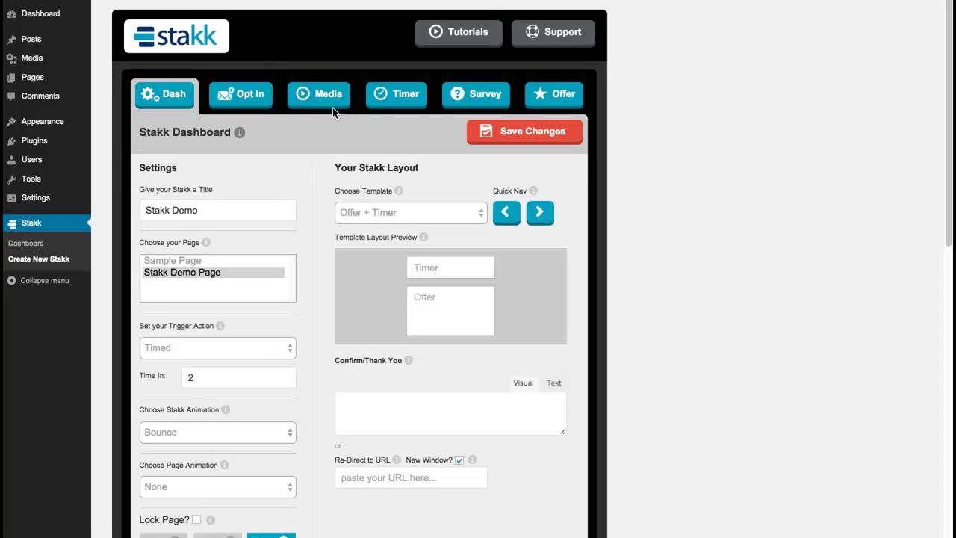
{"action": "left_click", "coordinate": [319, 97]}
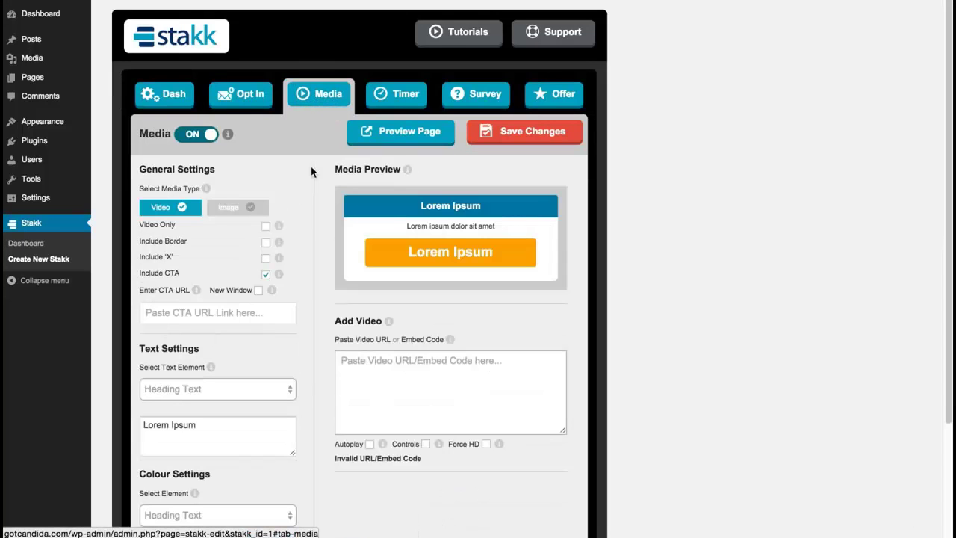
{"action": "left_click", "coordinate": [228, 209]}
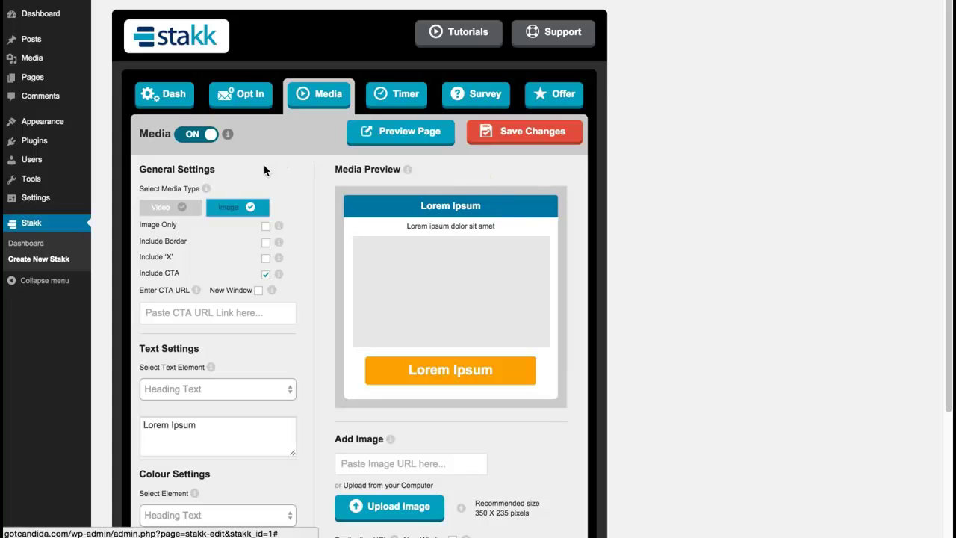
{"action": "left_click", "coordinate": [949, 107]}
{"action": "left_click_drag", "start_coordinate": [949, 107], "coordinate": [889, 124]}
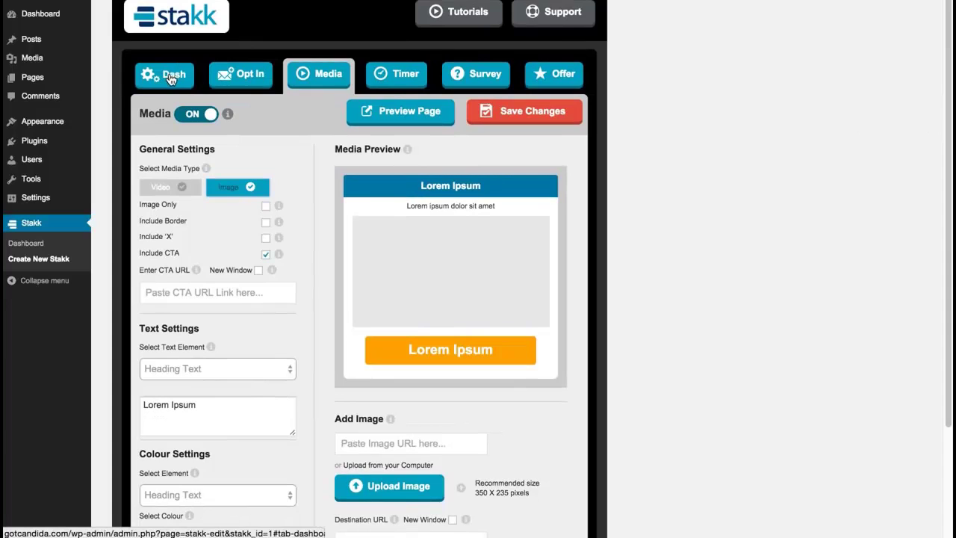
- Review the Survey tab: survey on, 3 multiple-choice questions with 4 choices each
{"action": "left_click", "coordinate": [484, 78]}
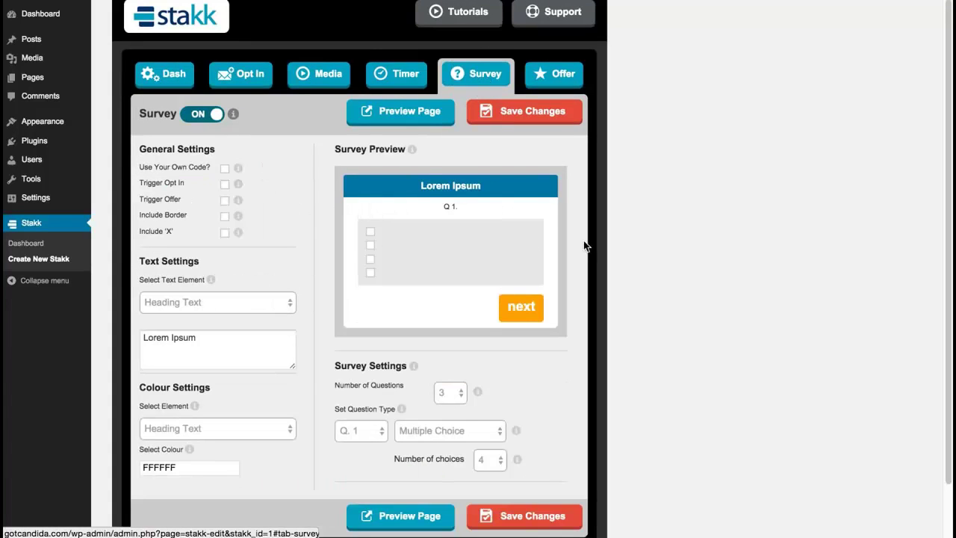
{"action": "left_click", "coordinate": [459, 390]}
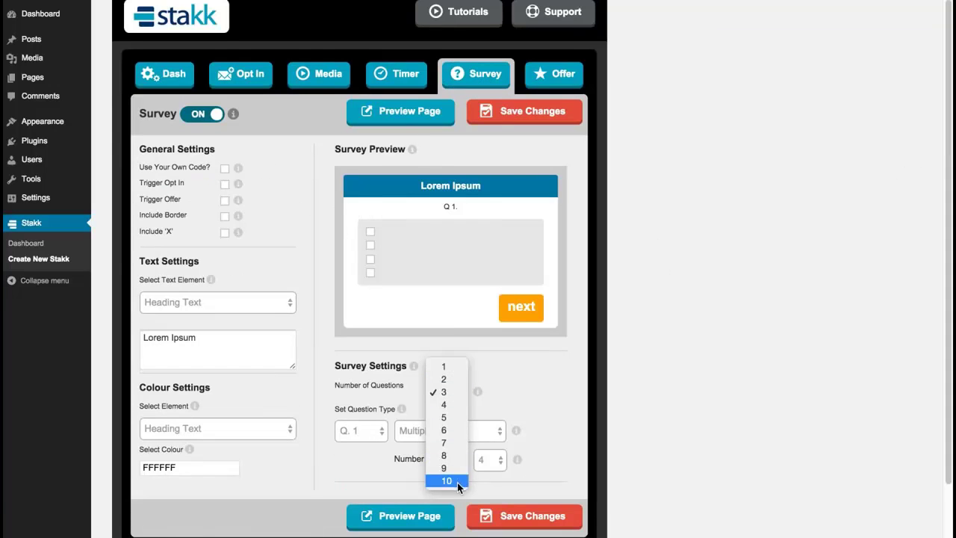
{"action": "left_click", "coordinate": [552, 380]}
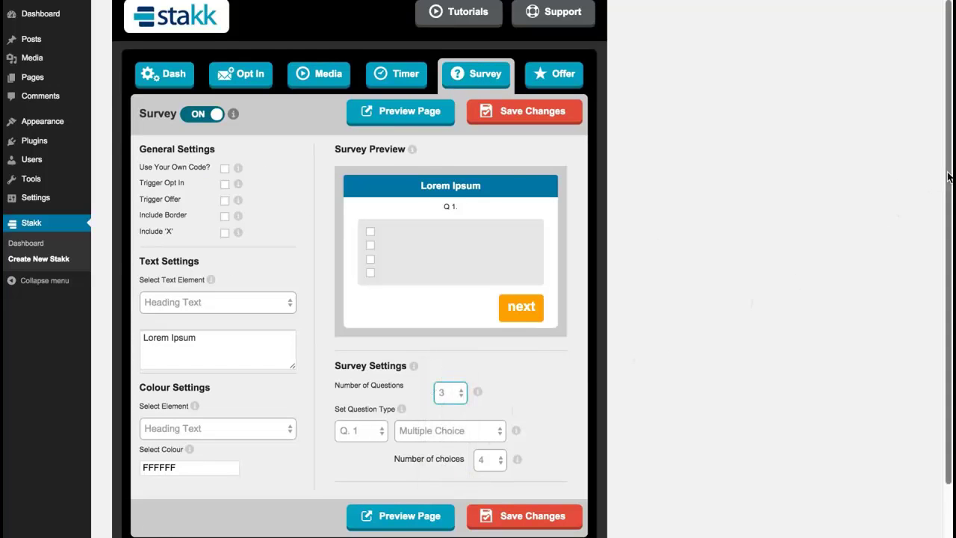
{"action": "scroll", "coordinate": [945, 180], "scroll_direction": "down", "scroll_amount": 2}
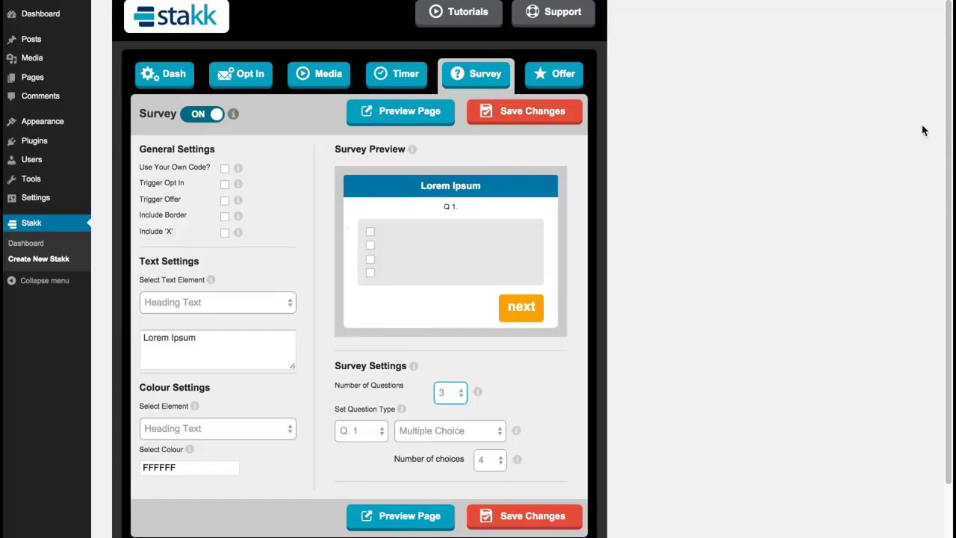
{"action": "scroll", "coordinate": [943, 105], "scroll_direction": "up", "scroll_amount": 1}
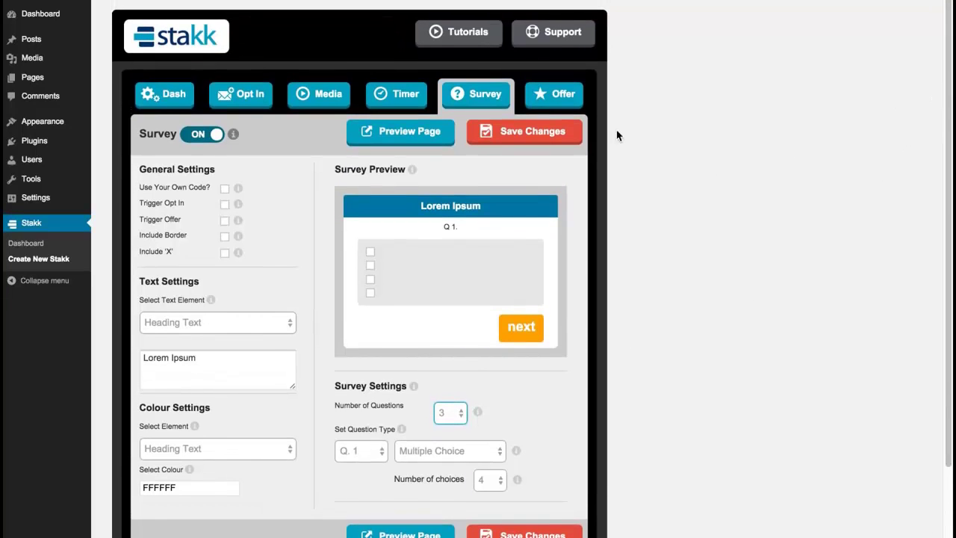
{"action": "mouse_move", "coordinate": [945, 43]}
{"action": "left_mouse_down"}
{"action": "mouse_move", "coordinate": [947, 64]}
{"action": "mouse_move", "coordinate": [946, 42]}
{"action": "left_mouse_up"}
{"action": "scroll", "coordinate": [938, 66], "scroll_direction": "down", "scroll_amount": 1}
{"action": "scroll", "coordinate": [940, 66], "scroll_direction": "up", "scroll_amount": 1}
{"action": "left_click_drag", "start_coordinate": [947, 97], "coordinate": [924, 165]}
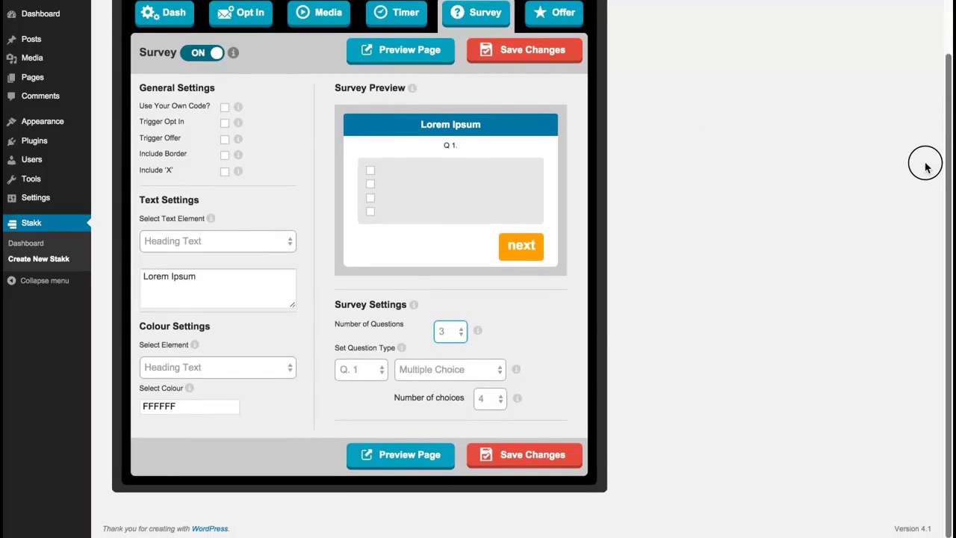
{"action": "scroll", "coordinate": [889, 87], "scroll_direction": "up", "scroll_amount": 3}
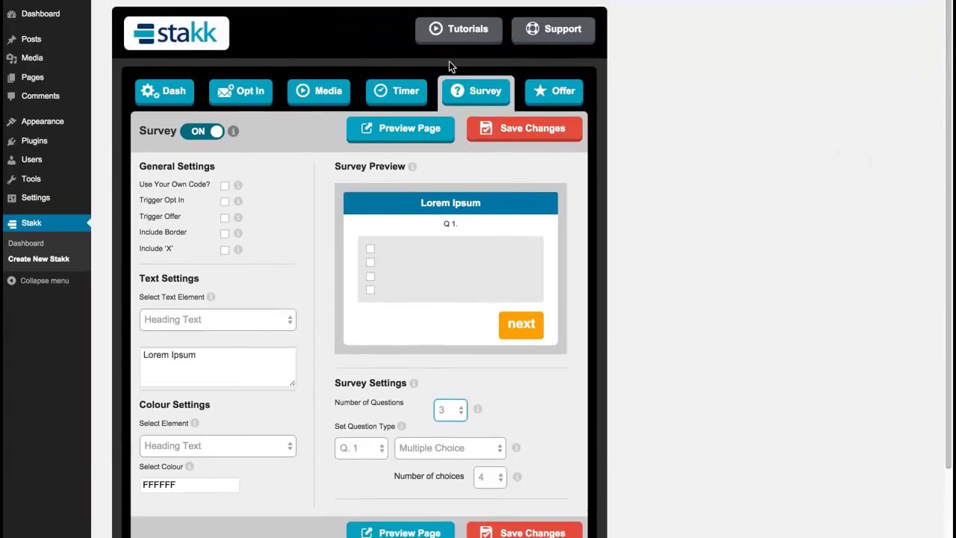
- Switch the Dashboard template to Media + Opt In + Timer, then return to the saved stakks list
{"action": "left_click", "coordinate": [187, 102]}
{"action": "left_click", "coordinate": [478, 212]}
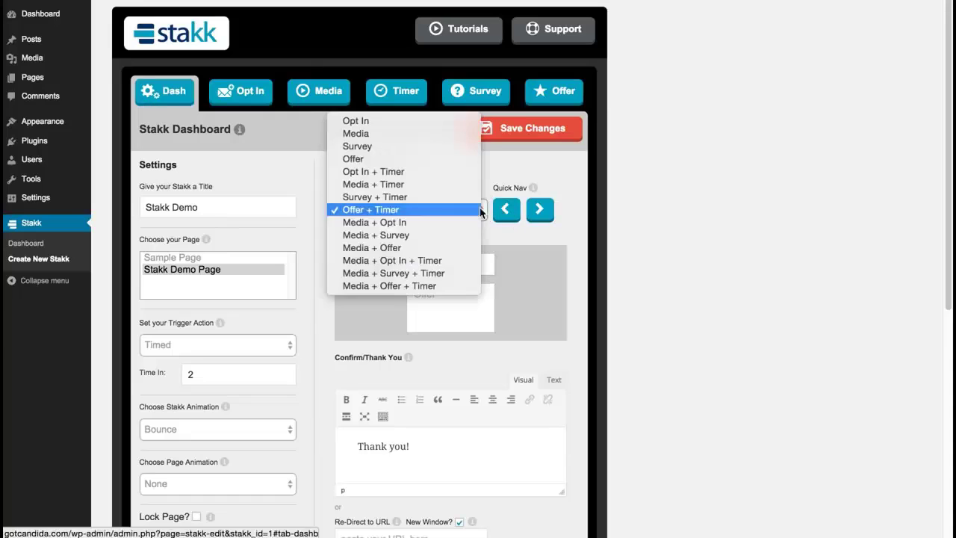
{"action": "left_click", "coordinate": [457, 261]}
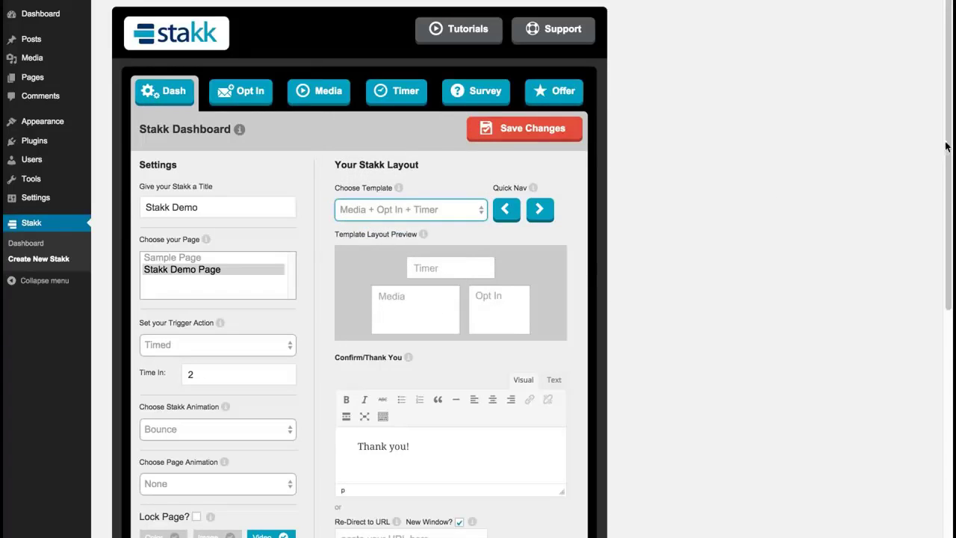
{"action": "scroll", "coordinate": [946, 145], "scroll_direction": "down", "scroll_amount": 2}
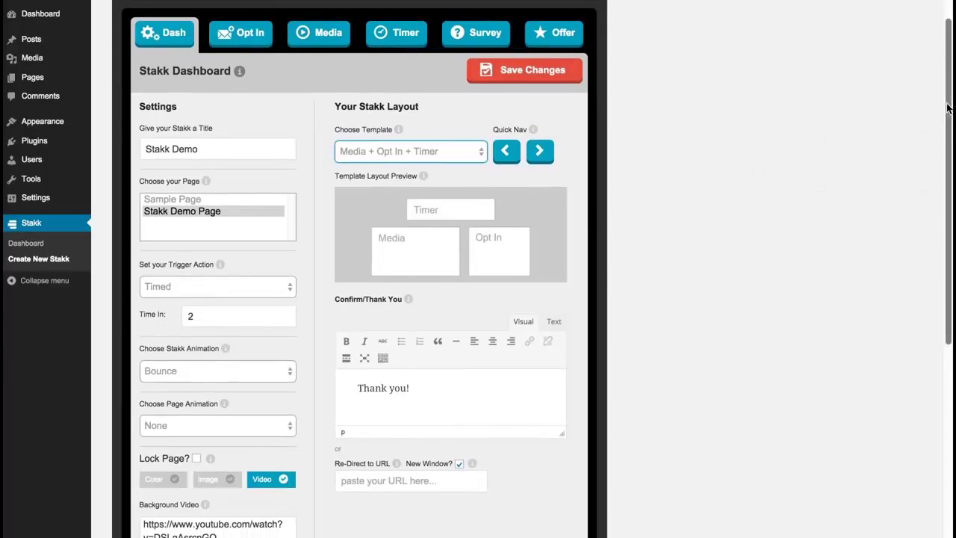
{"action": "scroll", "coordinate": [947, 108], "scroll_direction": "up", "scroll_amount": 2}
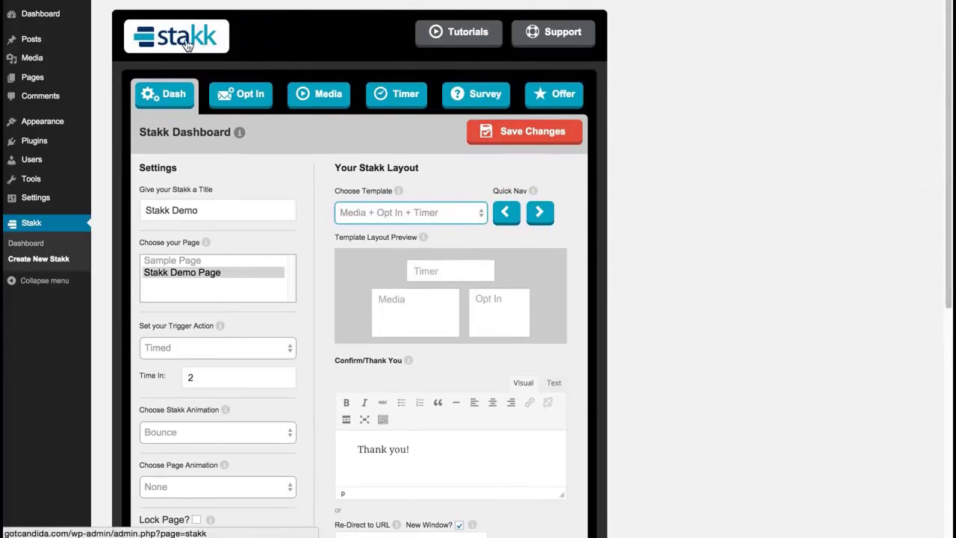
{"action": "left_click", "coordinate": [188, 46]}
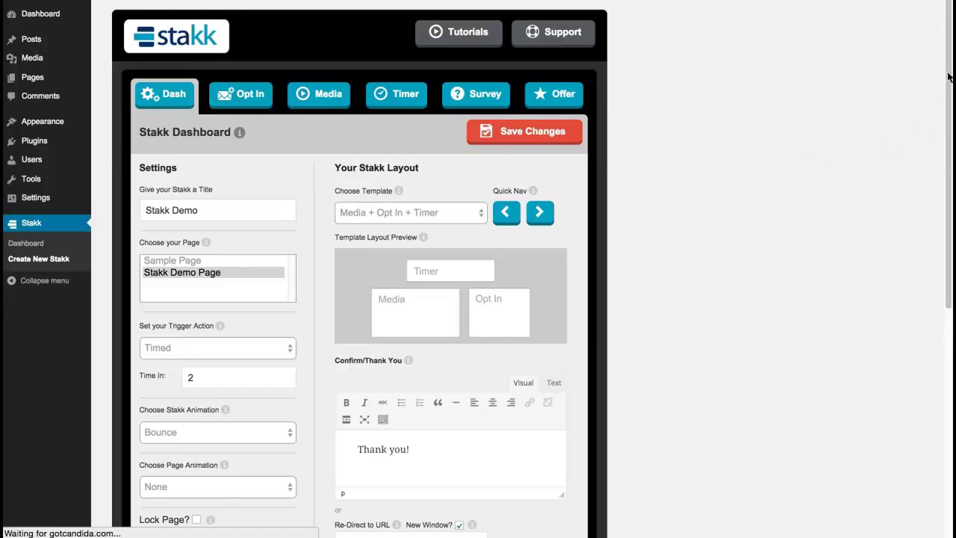